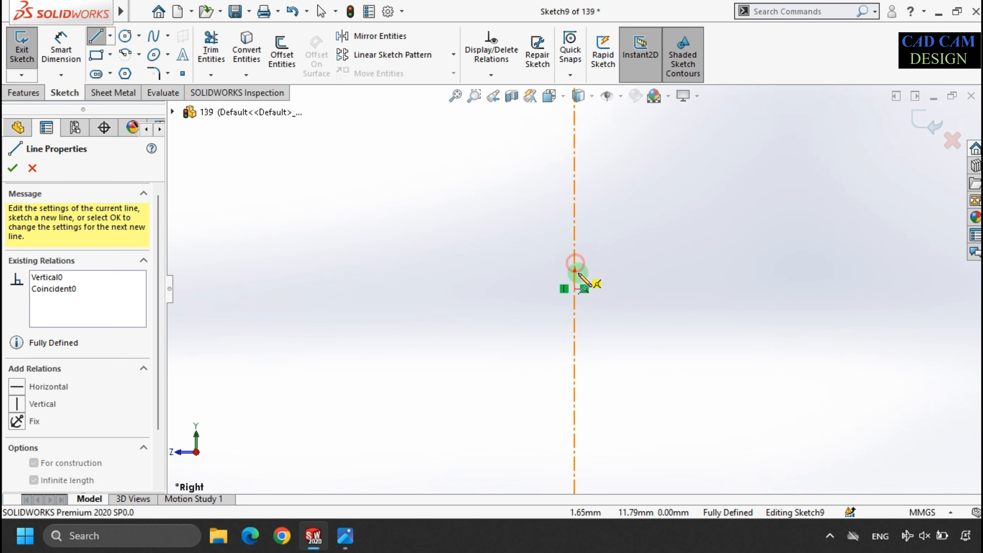
- Add a horizontal infinite construction line through the origin, crossing the vertical centerline
left_click(575, 289)
left_click(611, 290)
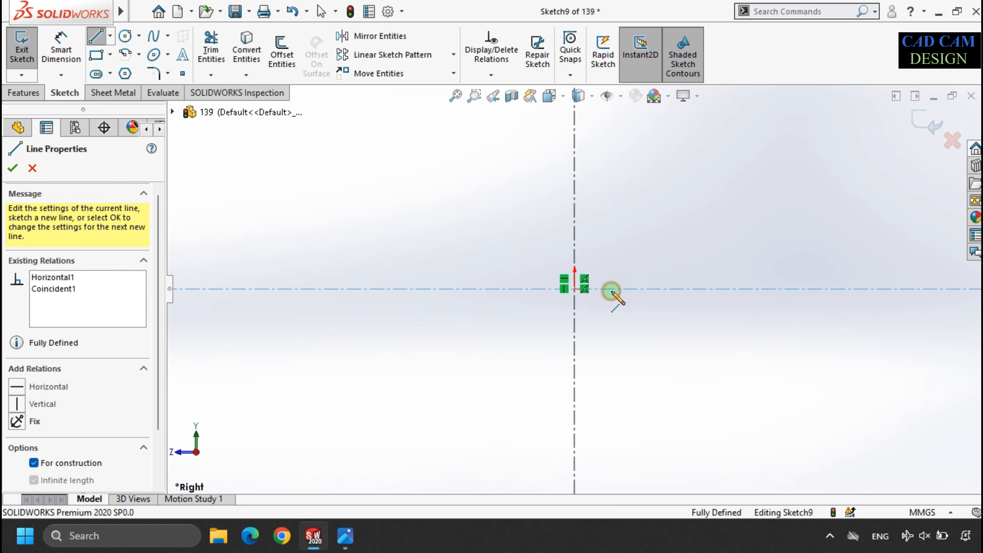
key("Escape")
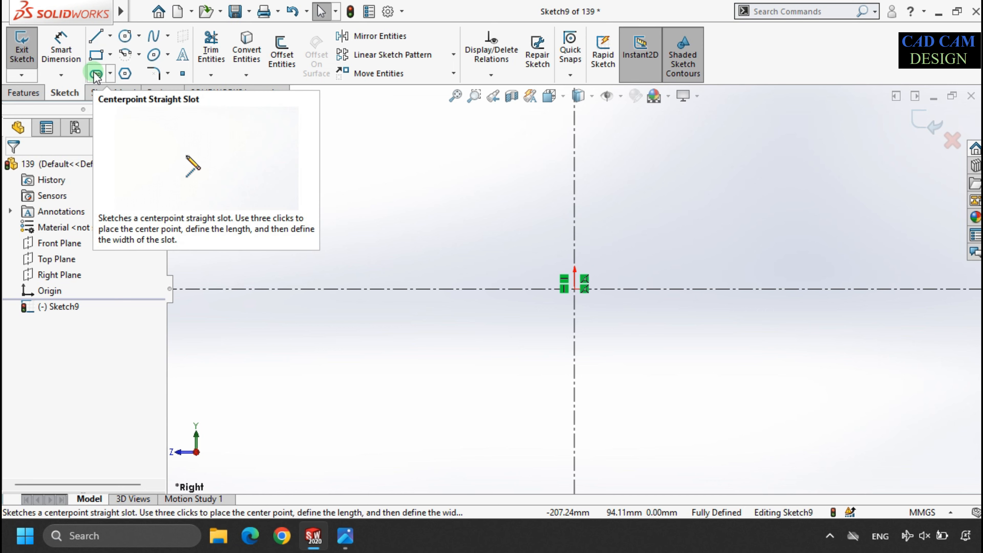
- Sketch a vertical centerpoint straight slot centred on the origin, about 47 mm wide and 113 mm between arc centres
left_click(111, 74)
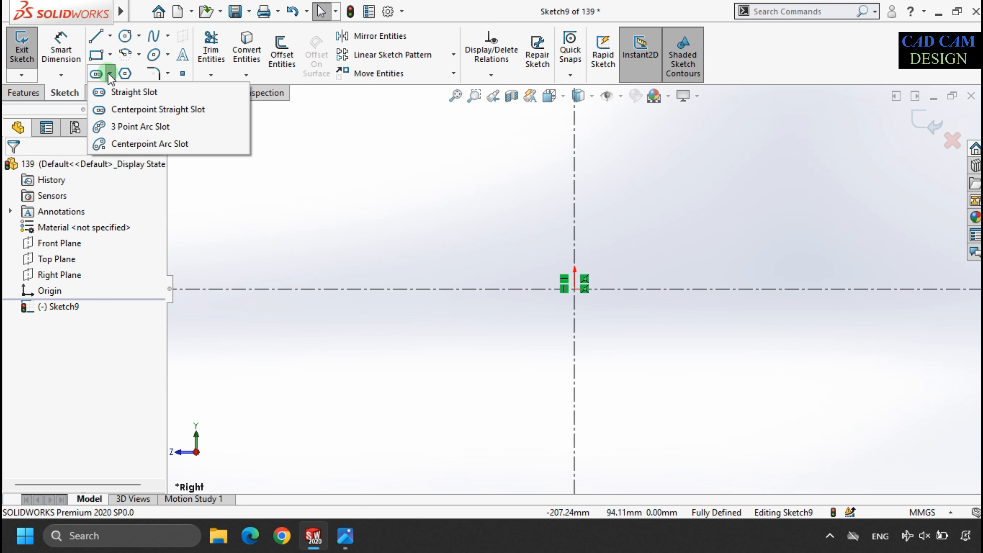
left_click(116, 95)
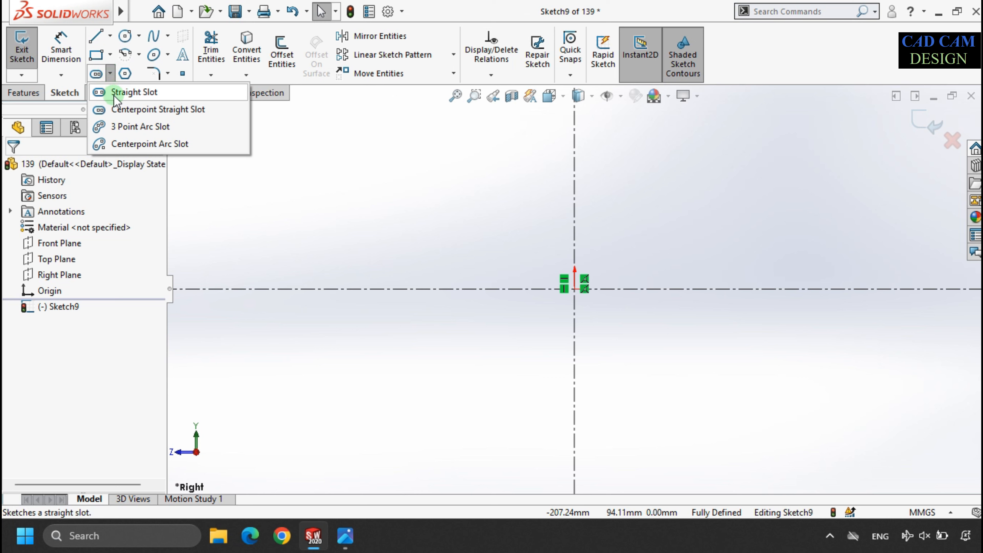
left_click(131, 110)
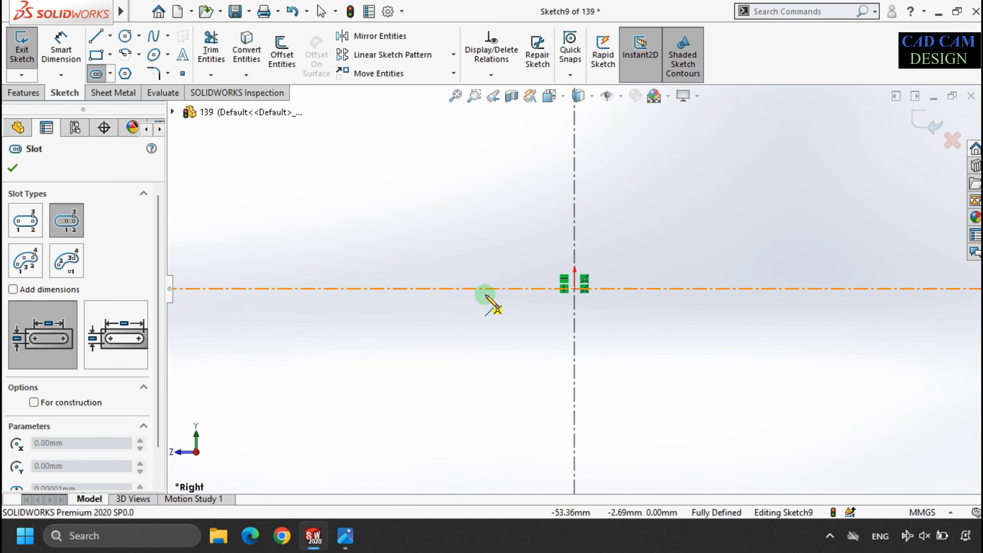
left_click(575, 289)
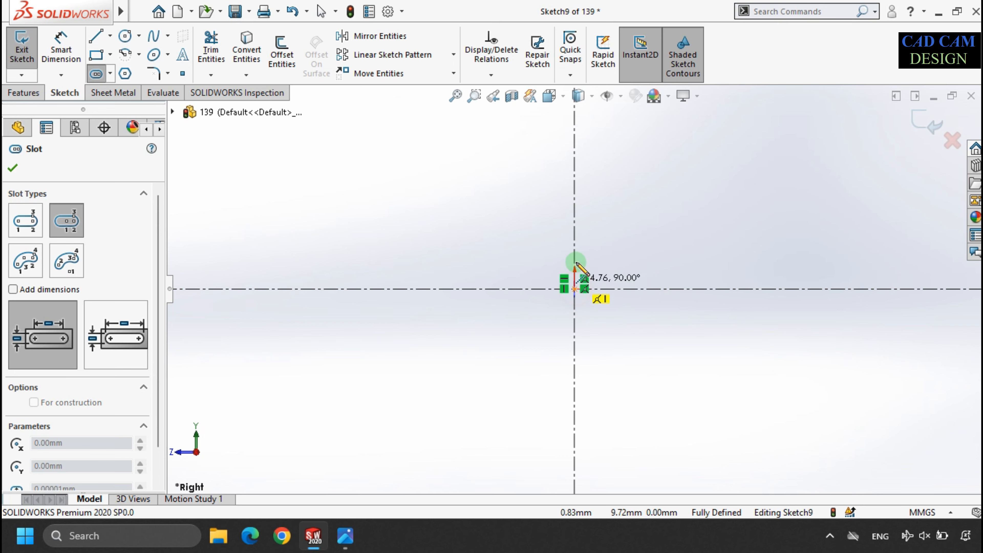
left_click(573, 191)
left_click(616, 194)
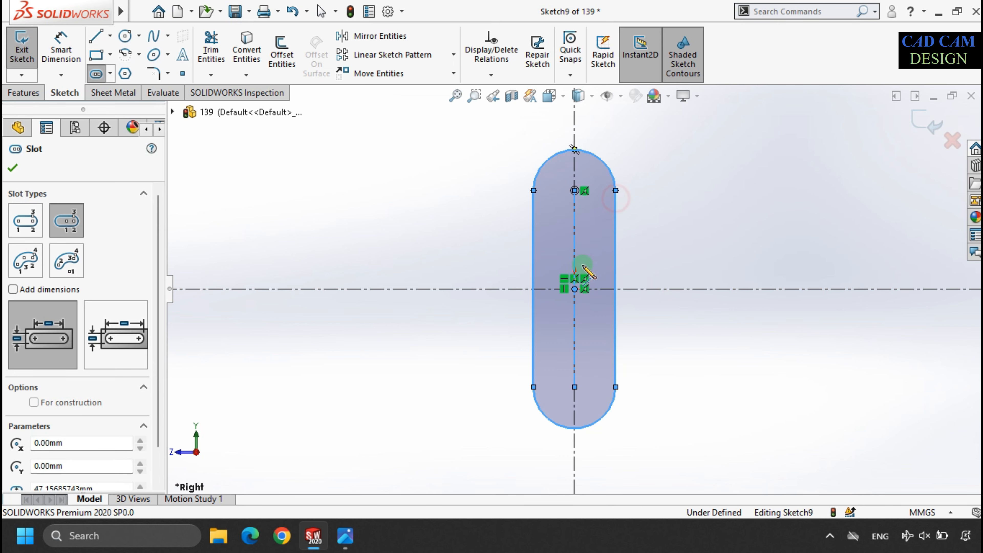
- Sketch a second vertical centerpoint slot about 84 mm wide around the first, sharing its centre and arc centre
left_click(575, 289)
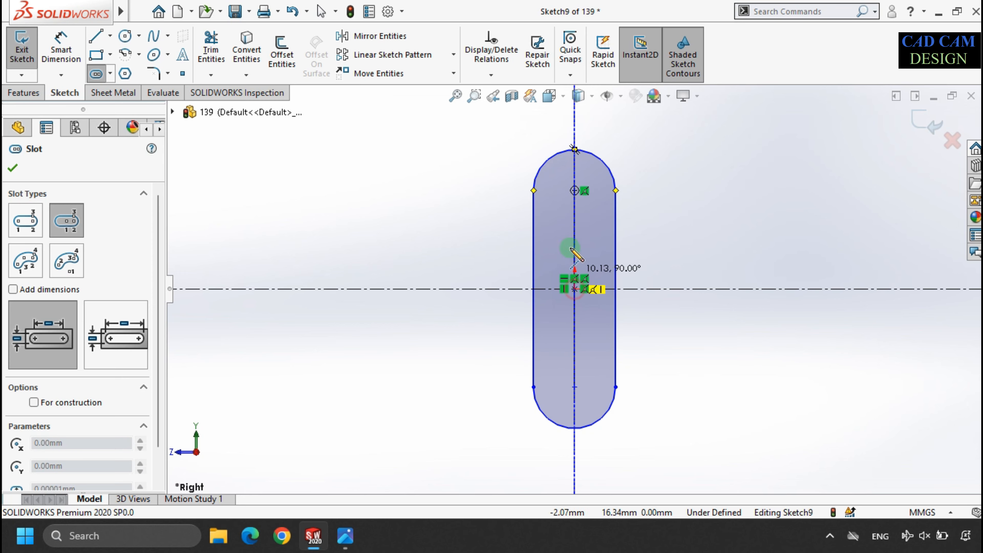
left_click(575, 191)
left_click(654, 229)
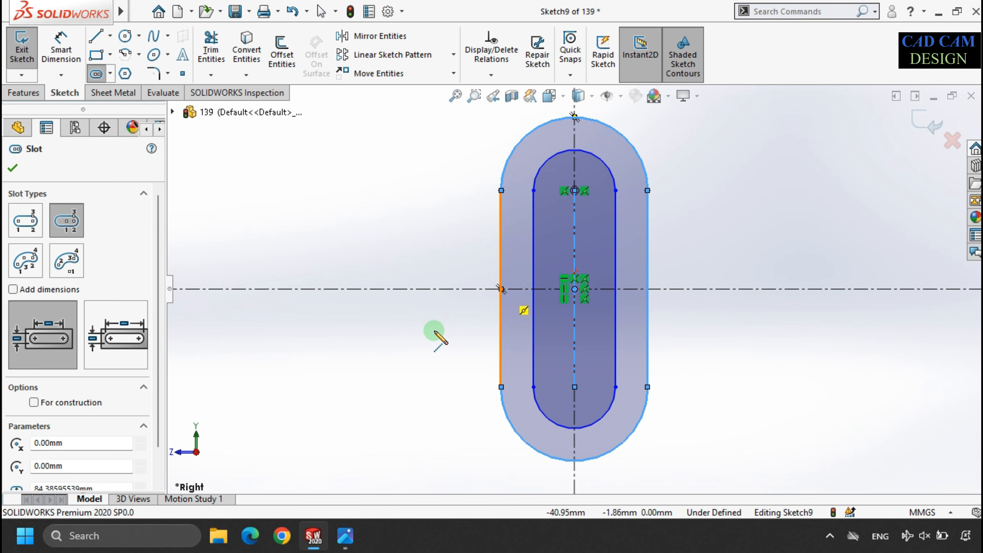
scroll(379, 294, "up", 1)
key("Escape")
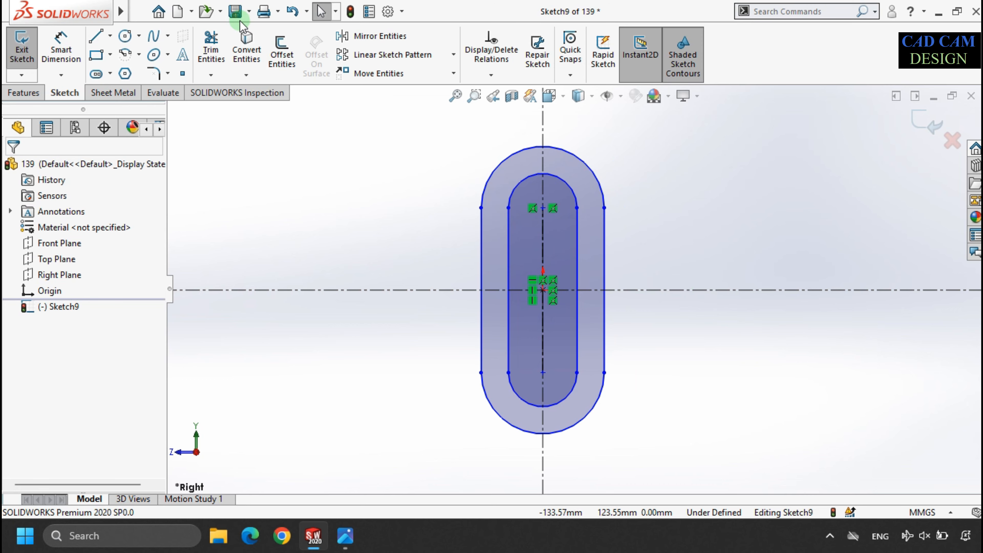
- Dimension the straight side of the outer slot at 40 mm
left_click(60, 49)
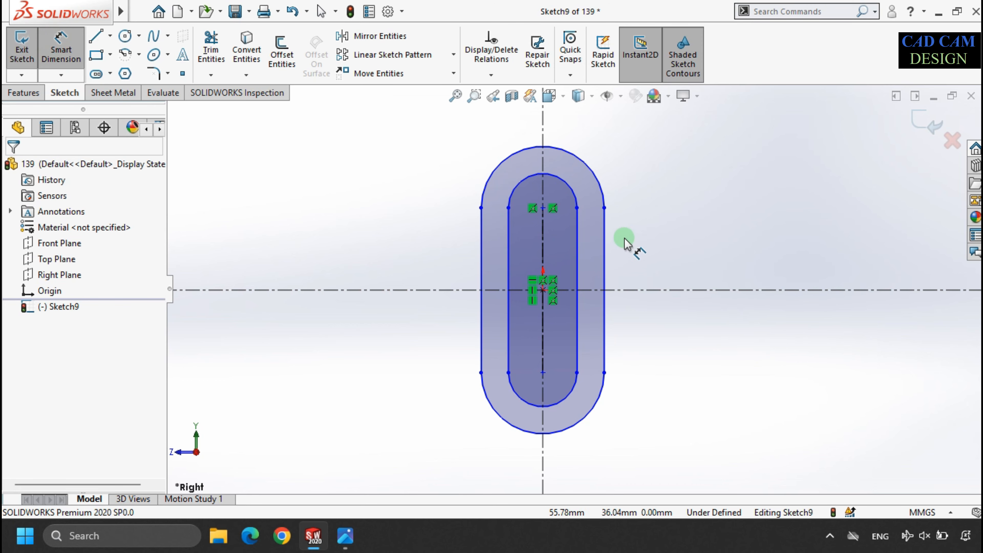
left_click(609, 232)
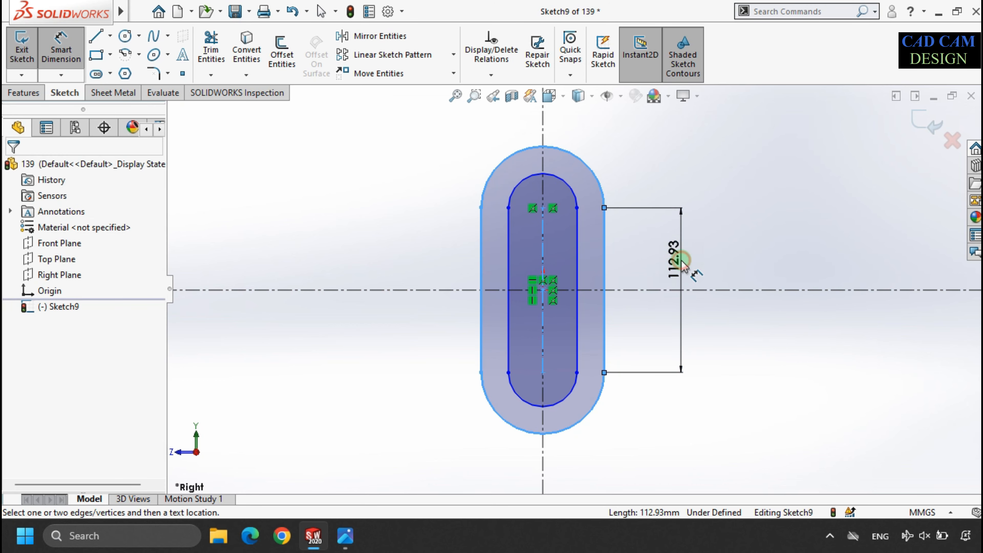
left_click(682, 264)
type("40")
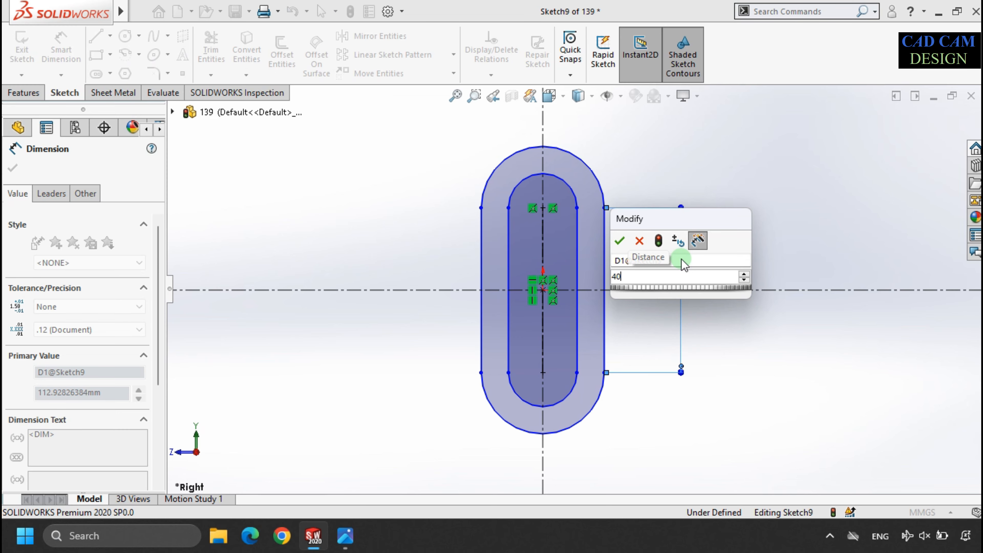
key("Return")
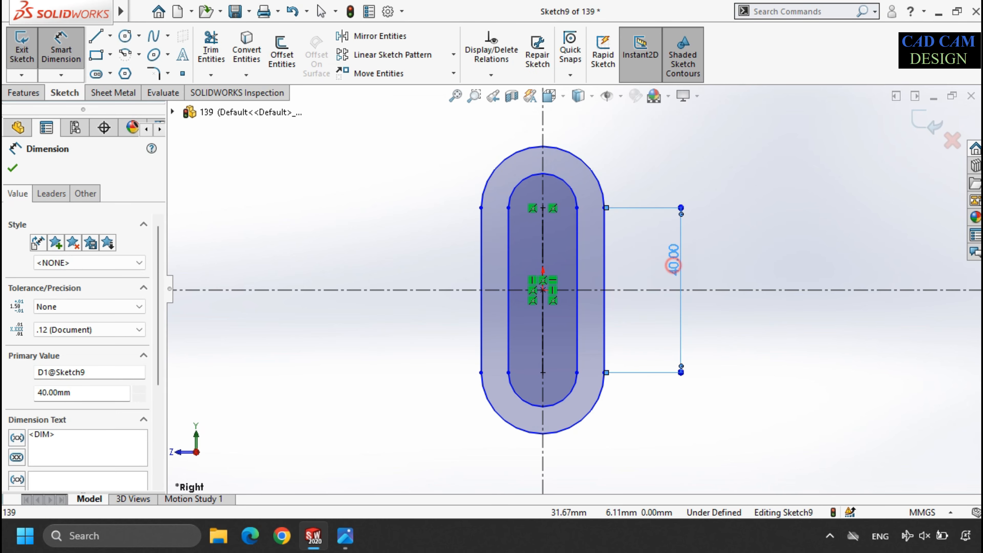
- Change the outer slot's straight-side dimension to 40+40 mm
left_click(676, 258)
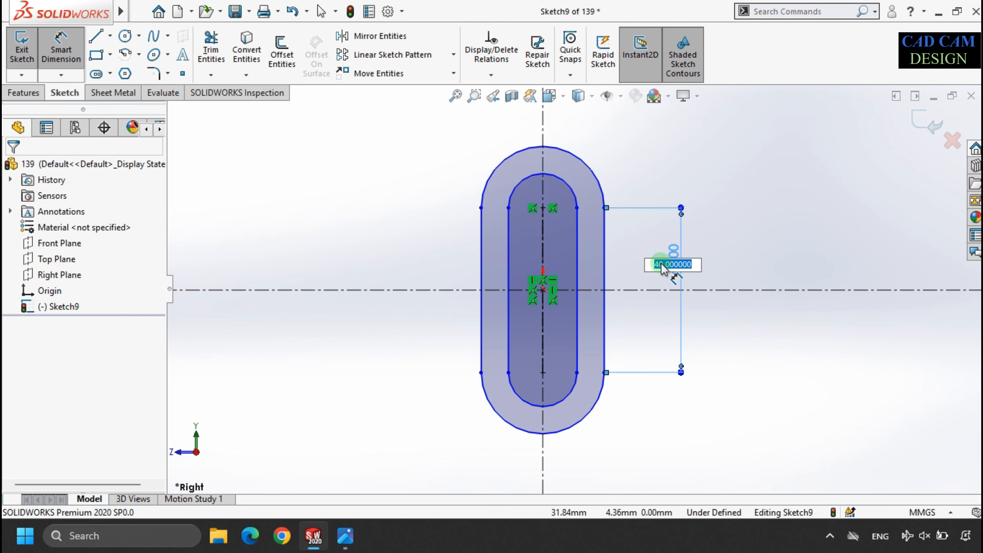
left_click_drag(667, 266, 736, 278)
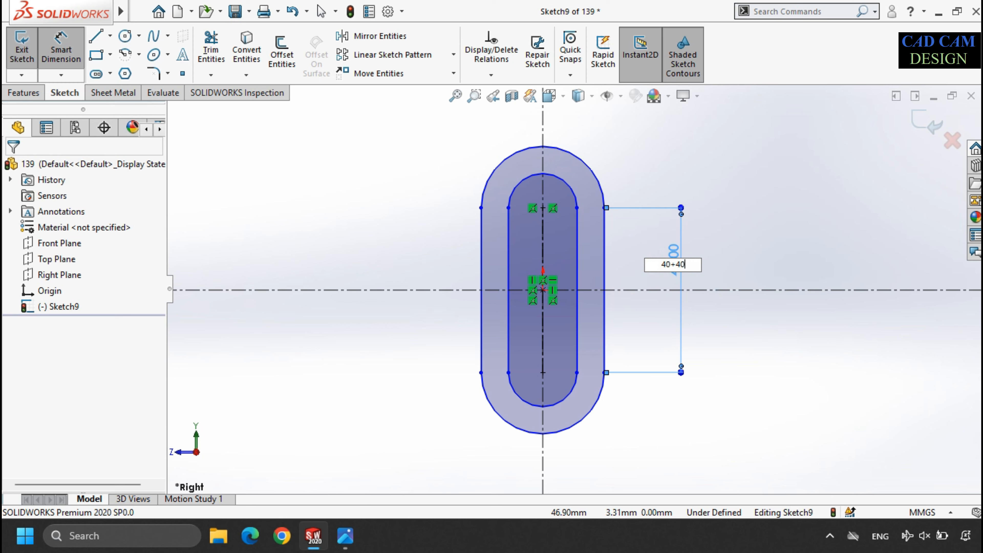
type("+40")
key("Return")
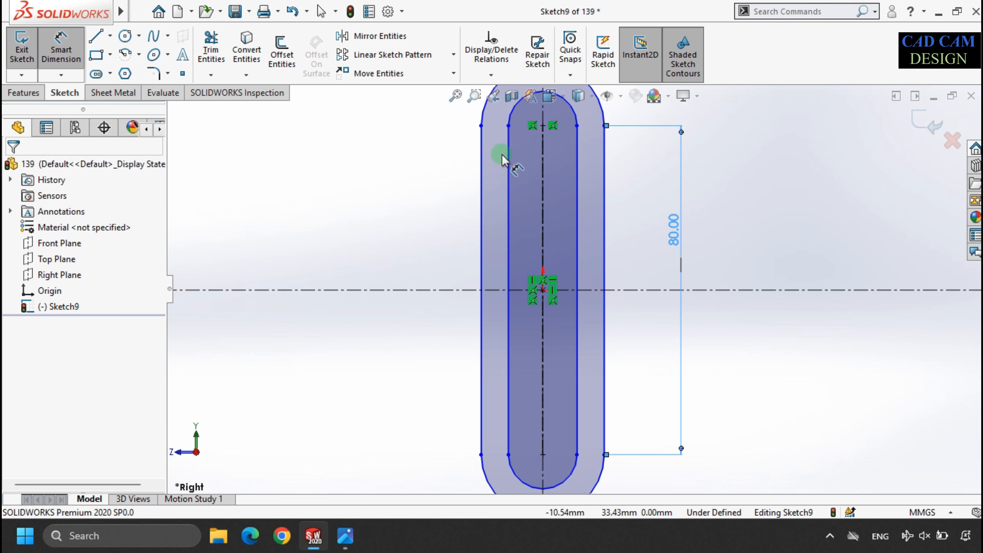
- Dimension the inner slot's width at 25 mm, placing the dimension below the profile
left_click(508, 162)
left_click(576, 193)
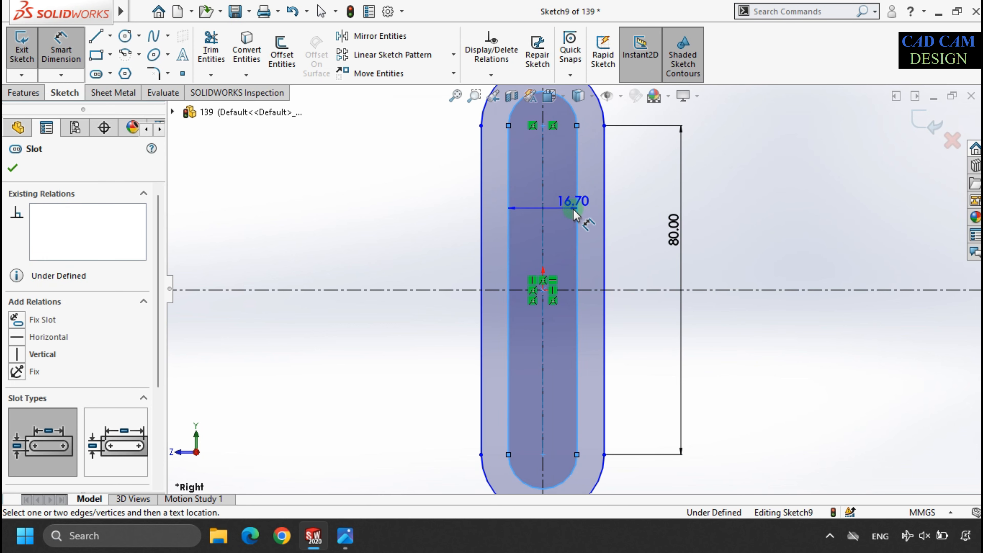
scroll(574, 289, "up", 3)
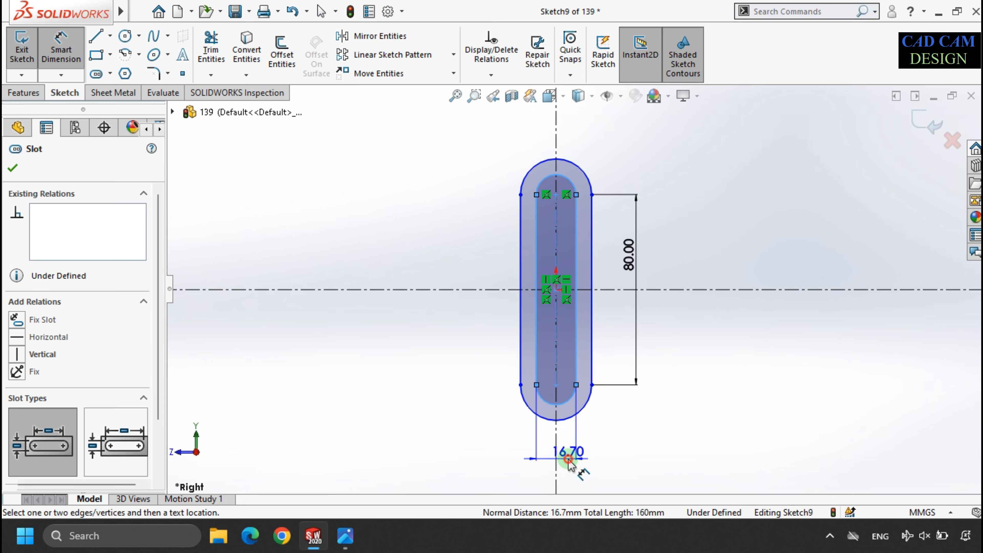
left_click(568, 461)
type("25")
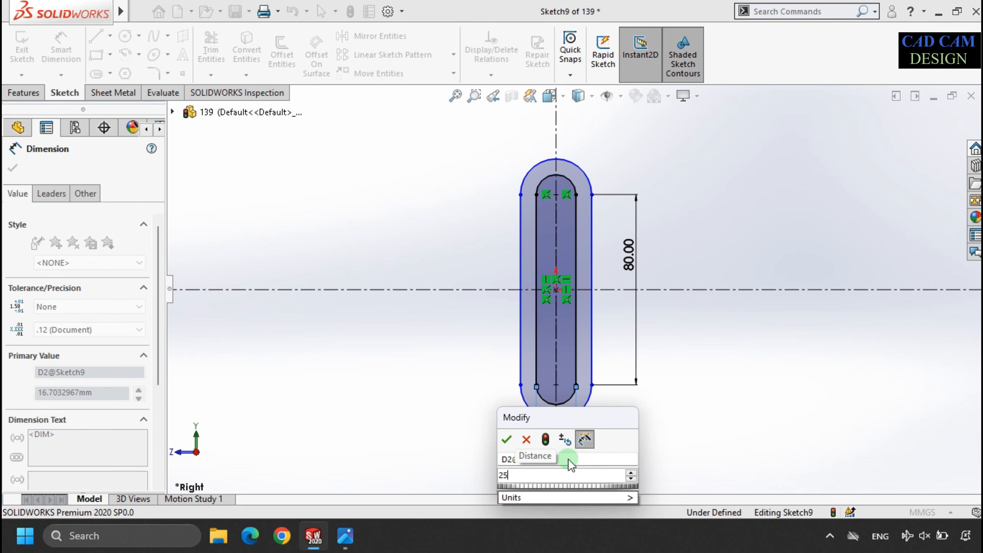
key("Return")
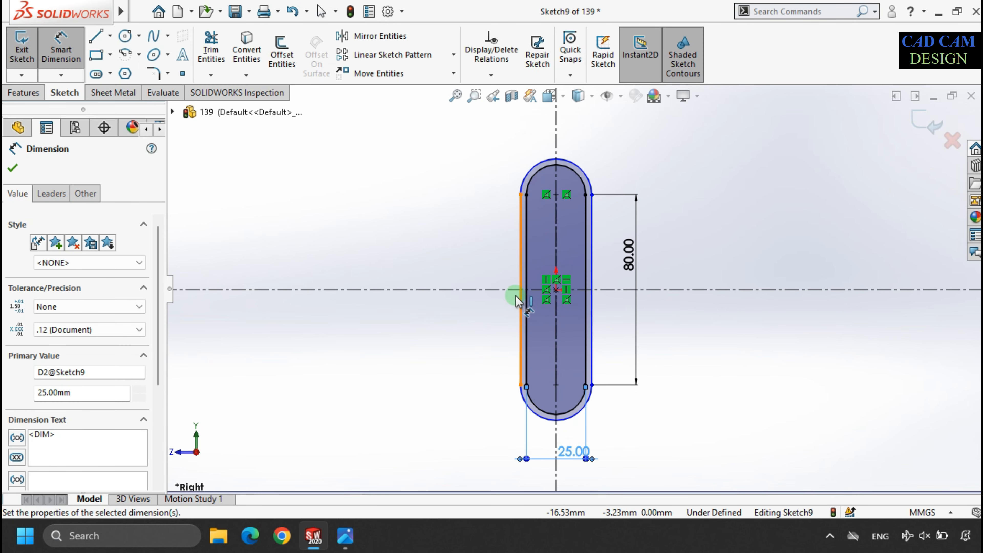
- Dimension the outer slot's width at 50 mm, placing the dimension below the inner width
left_click(520, 325)
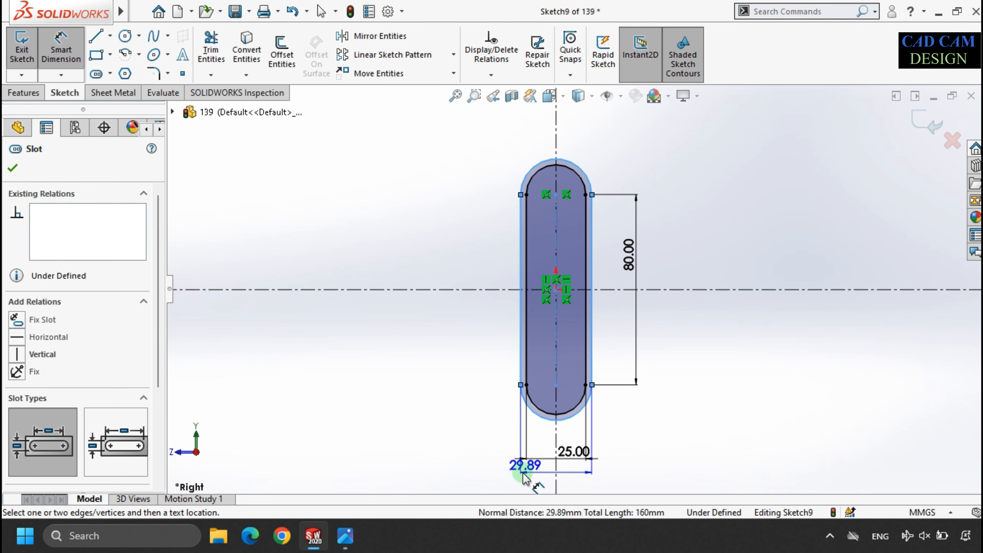
left_click(520, 474)
type("50")
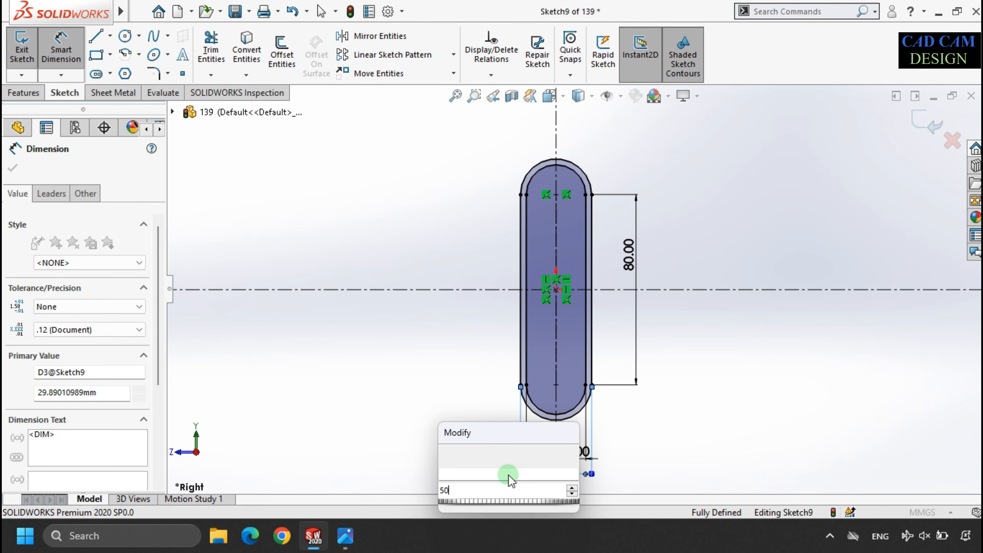
key("Return")
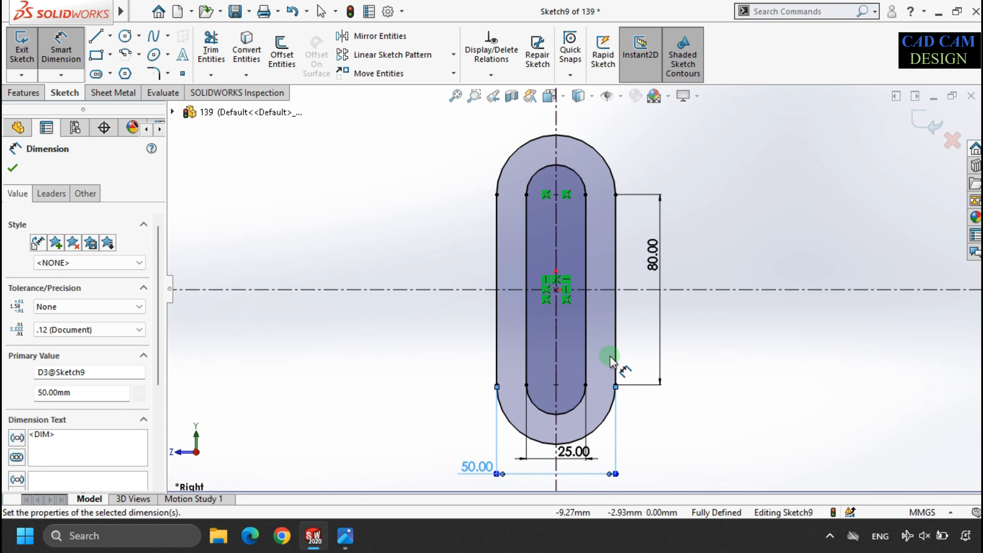
- Check the depth on the reference drawing and extrude the slotted profile 56 mm using Mid Plane with the direction reversed
left_click(346, 536)
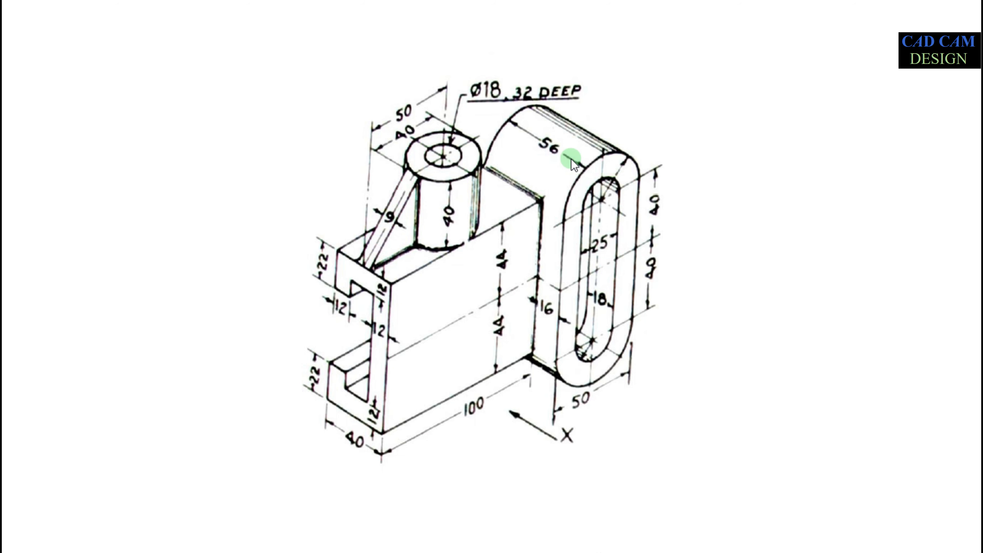
key("alt+Tab")
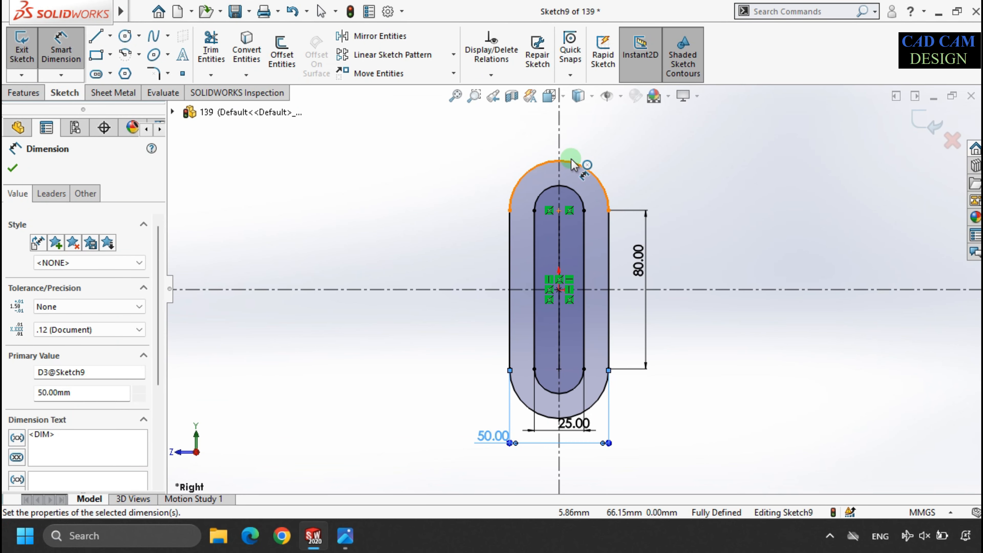
left_click(923, 121)
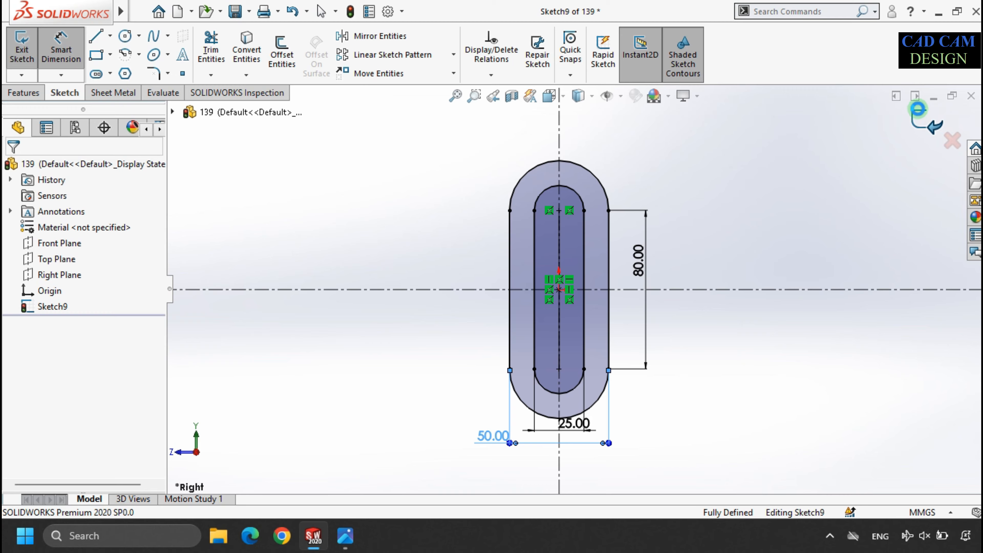
left_click(918, 109)
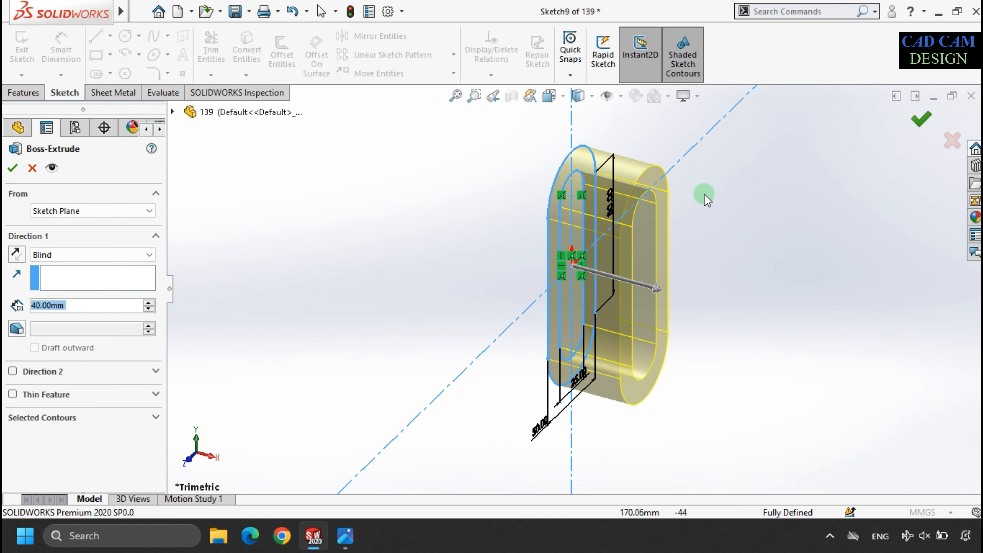
left_click(16, 254)
left_click(67, 256)
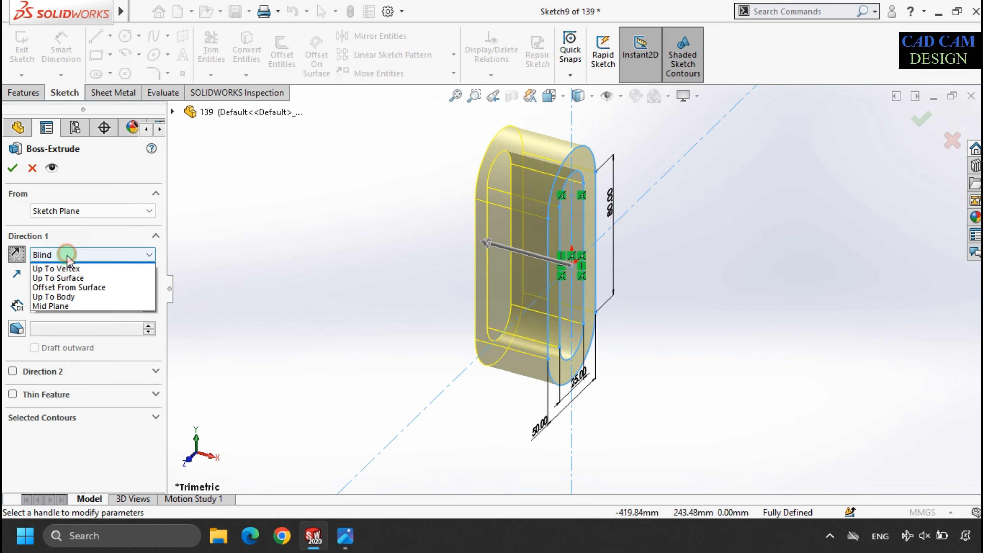
left_click(63, 308)
left_click(88, 307)
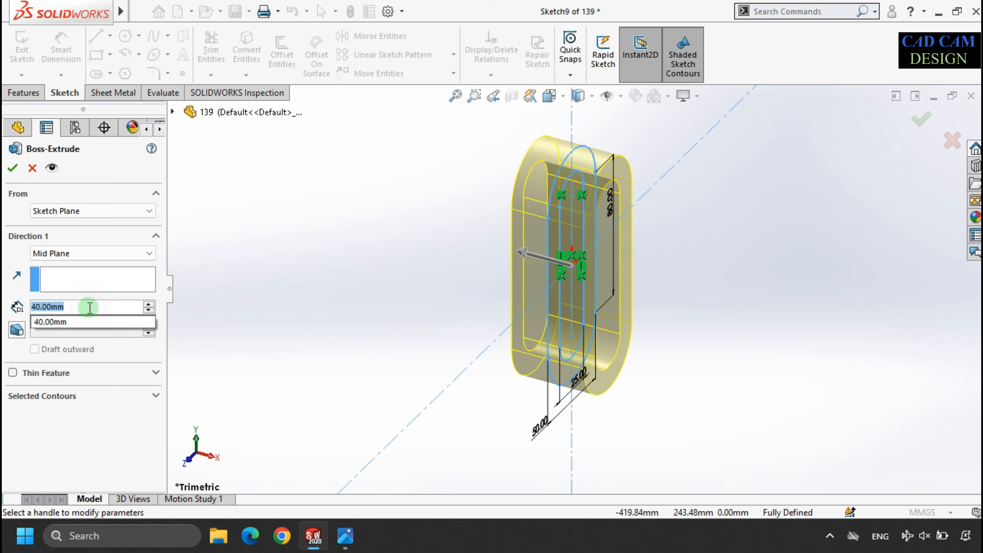
type("56")
key("Return")
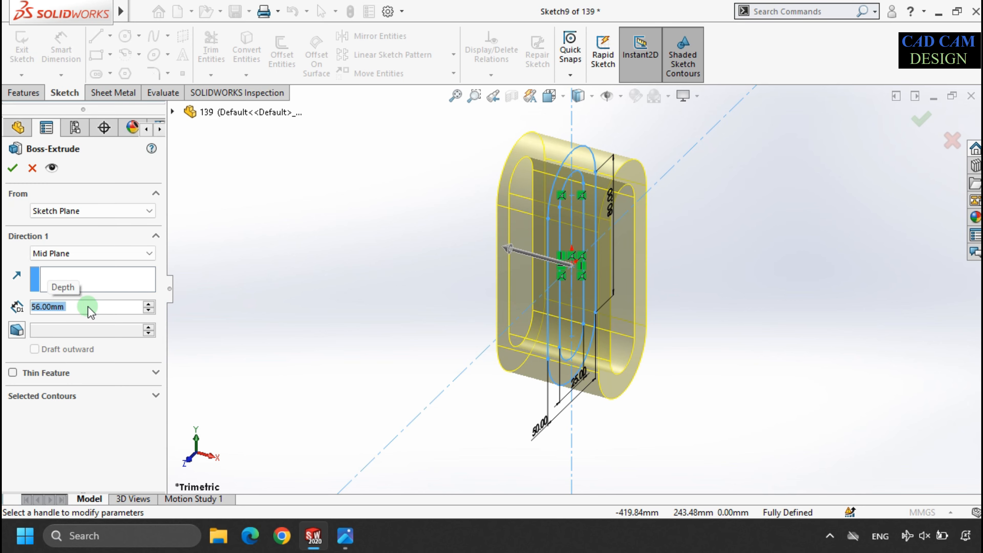
left_click(13, 168)
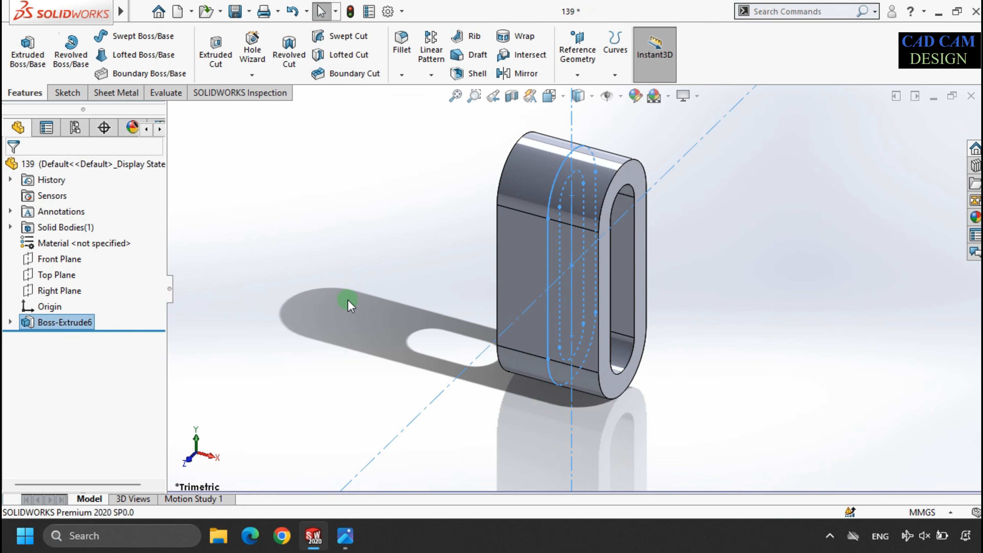
left_click(343, 306)
- Check the arm's dimensions on the reference drawing and start a reference plane offset from the Front Plane
left_click(346, 536)
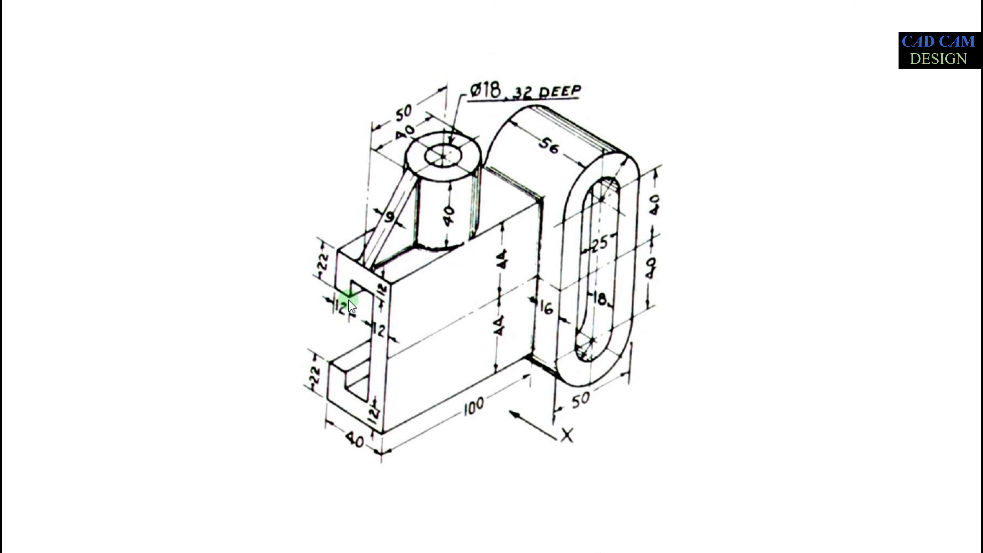
key("alt+Tab")
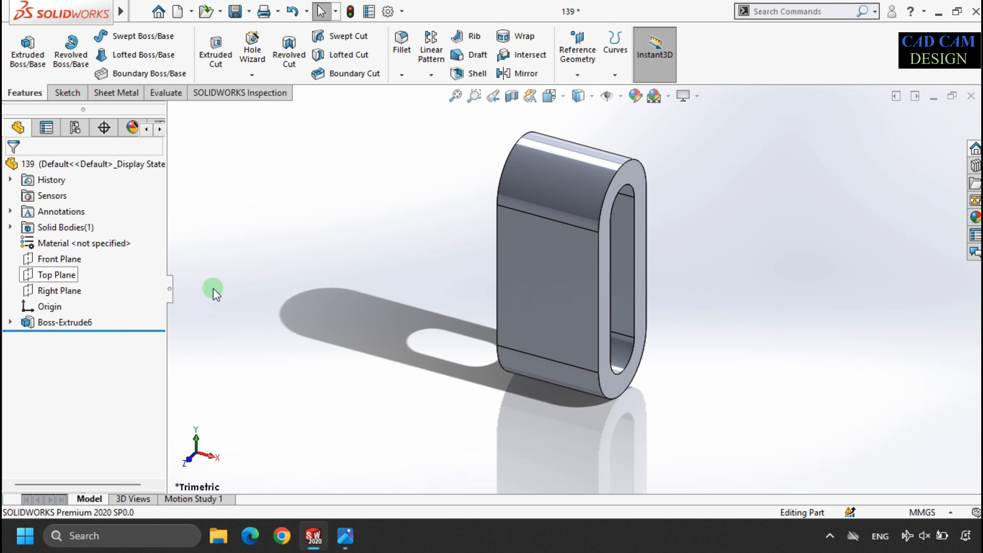
left_click(58, 257)
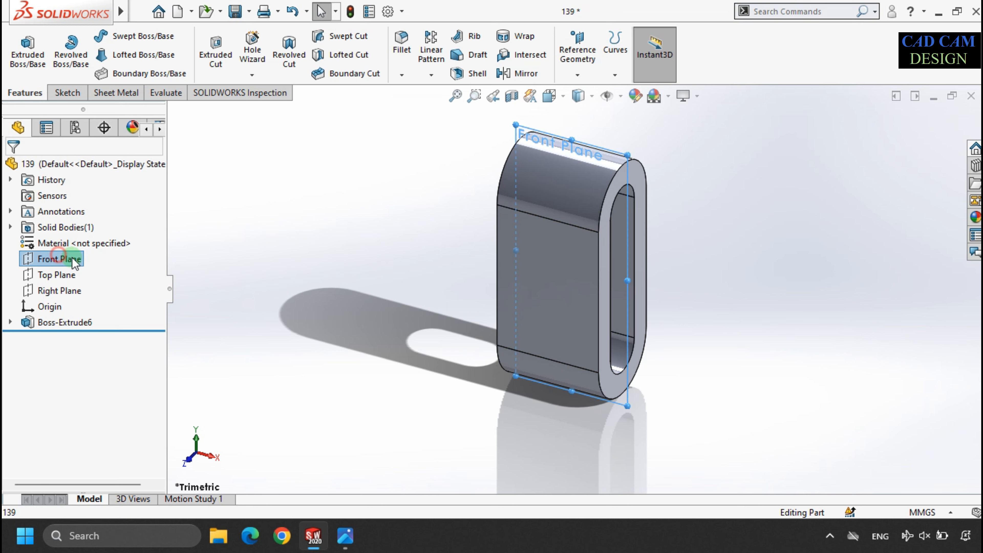
left_click(349, 537)
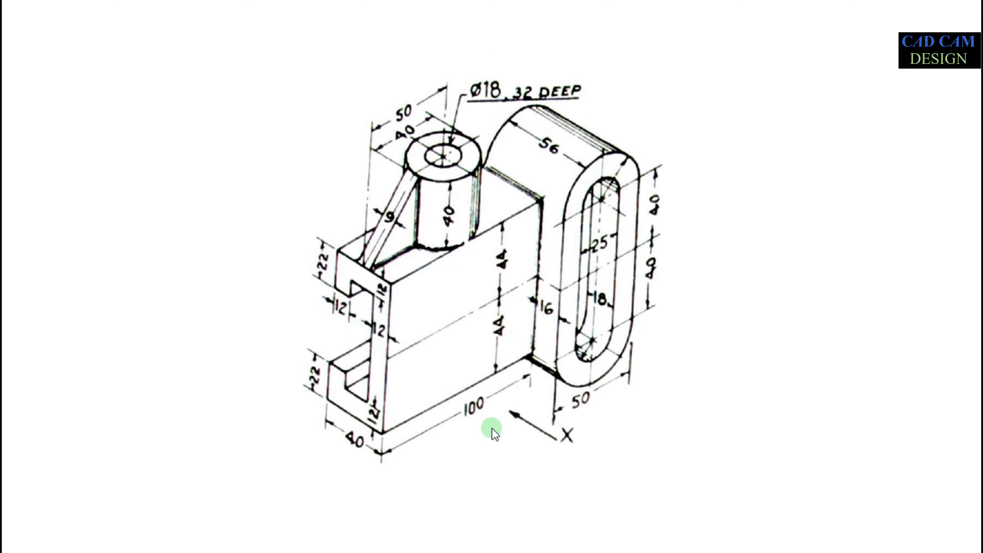
key("alt+Tab")
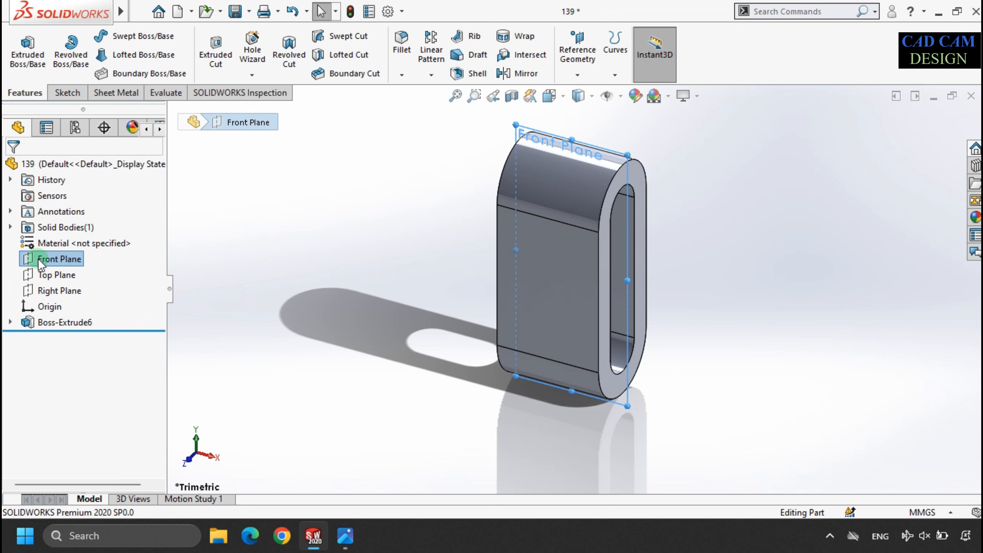
left_click(32, 98)
left_click(33, 98)
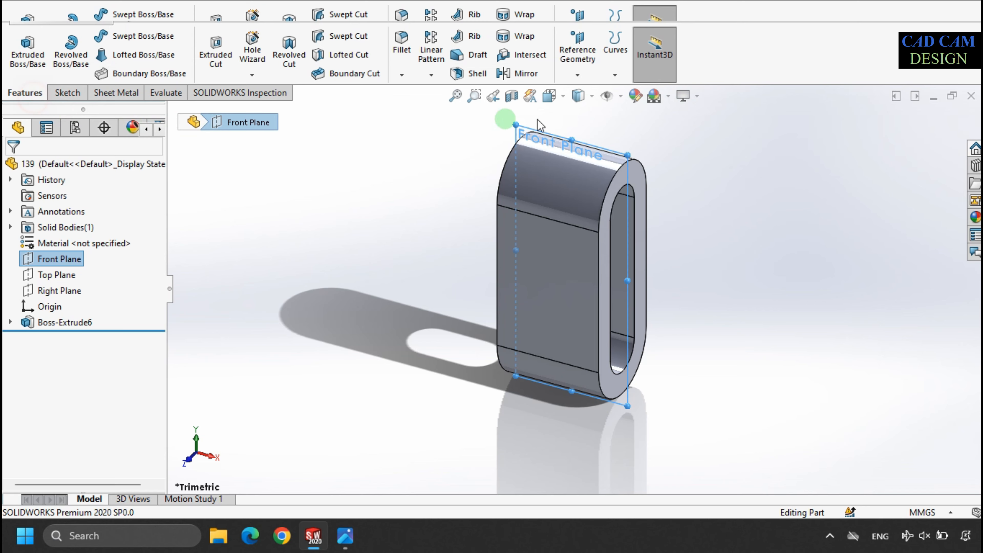
left_click(577, 75)
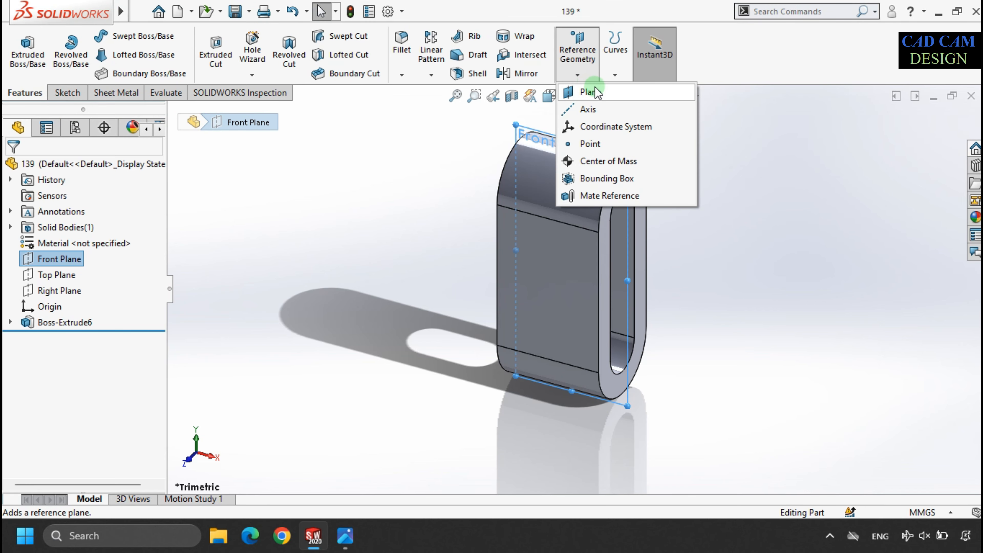
left_click(588, 92)
left_click(77, 347)
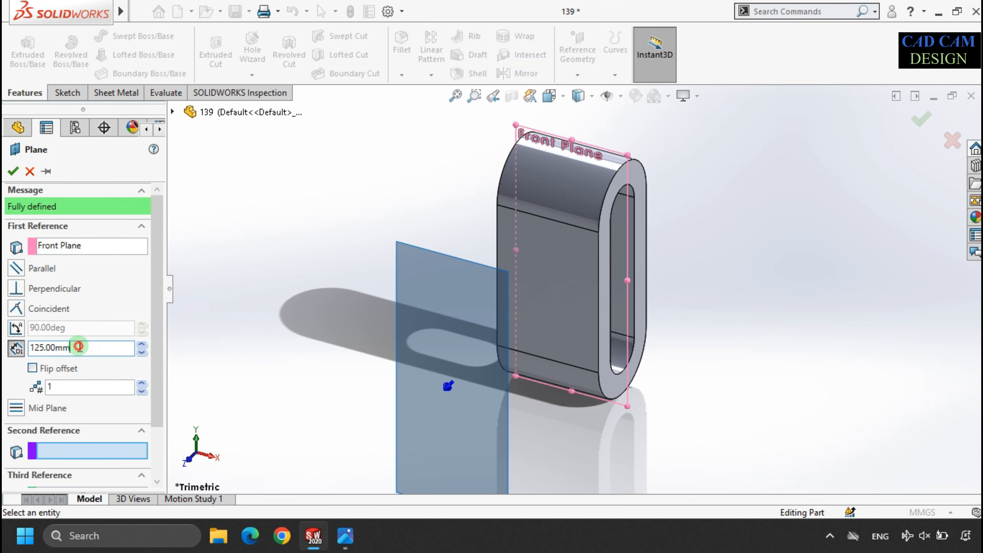
scroll(541, 210, "up", 4)
middle_click_drag(541, 209, 519, 260)
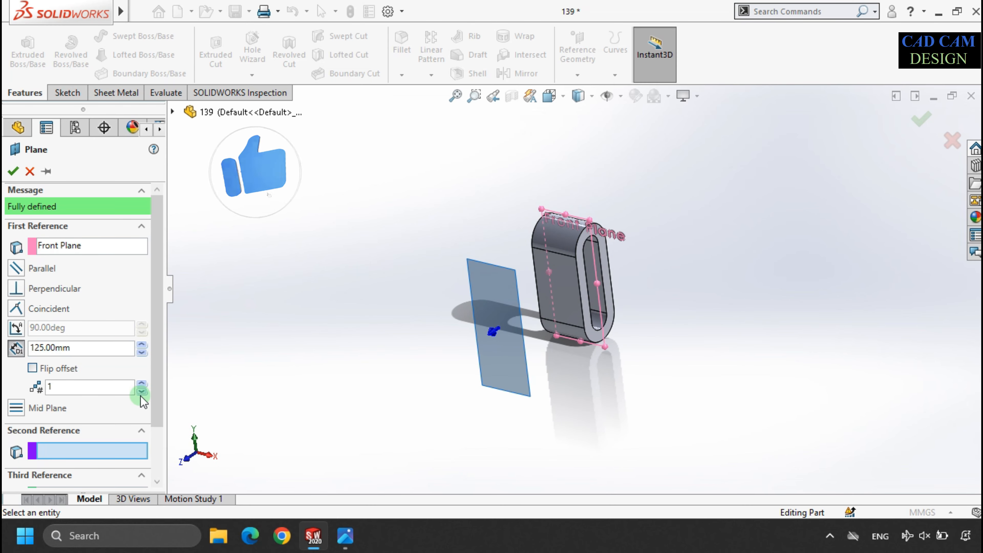
- Try a 10 mm offset distance for the new reference plane
left_click(102, 350)
double_click(102, 351)
type("10")
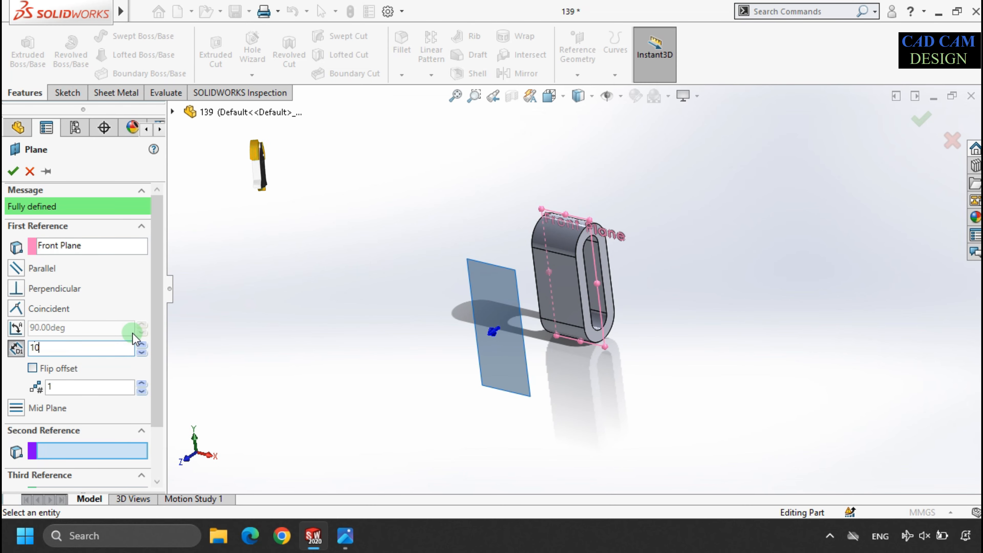
key("Return")
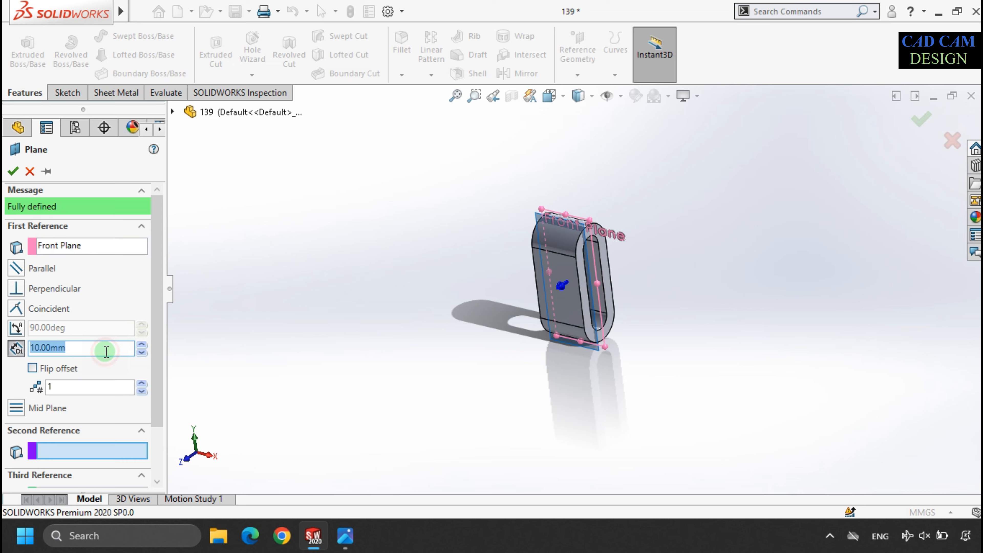
- Create the reference plane at an offset of 125 mm from the Front Plane and hide it
type("125")
key("Return")
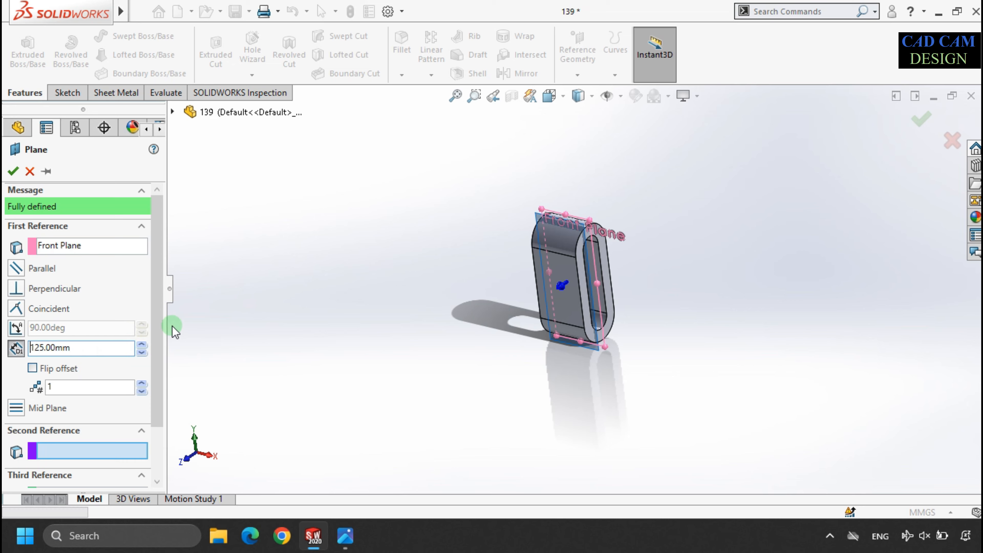
left_click(14, 171)
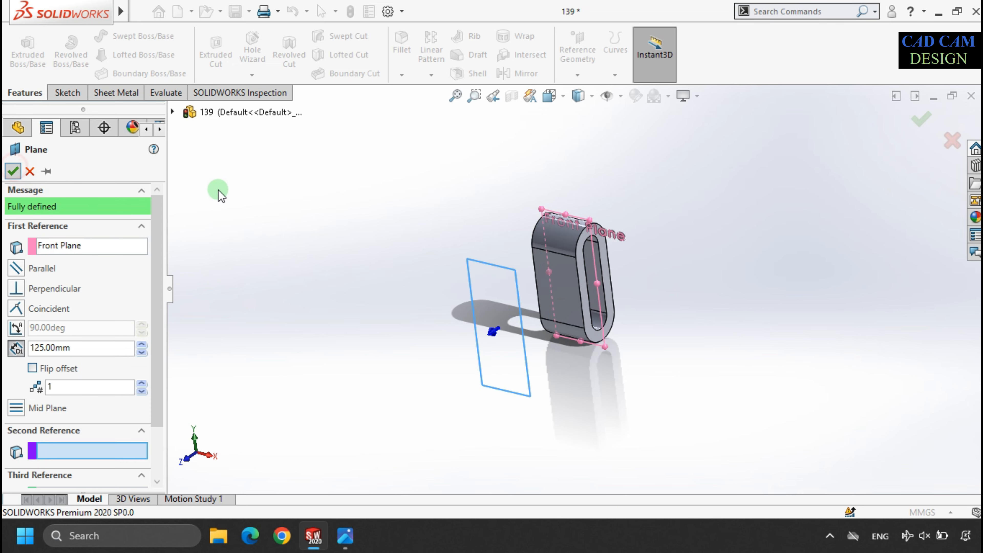
left_click(54, 340)
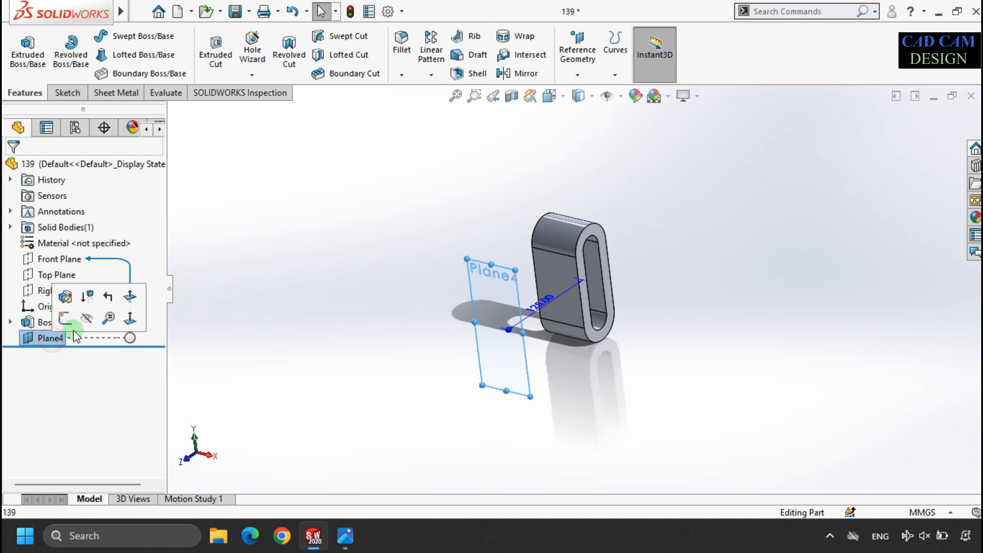
left_click(83, 322)
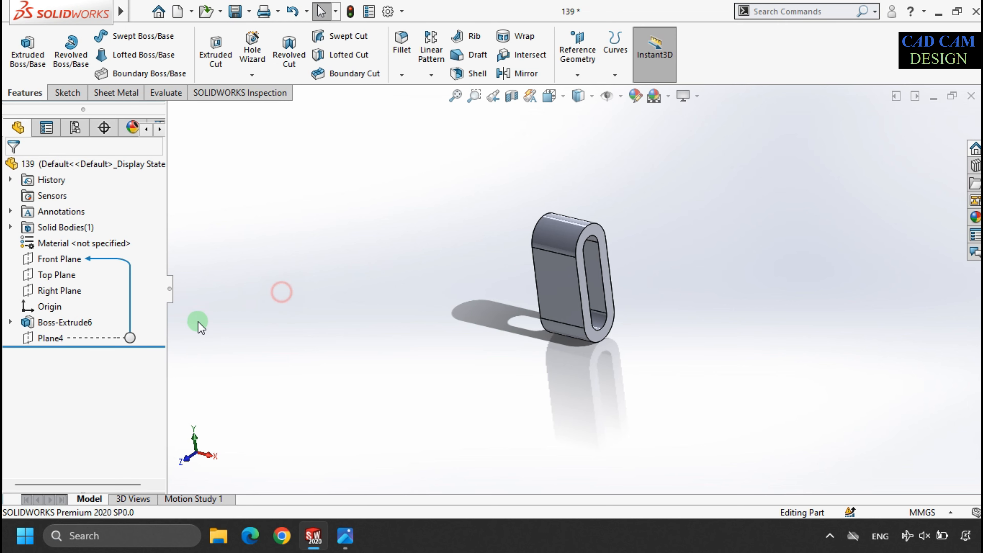
- Start a sketch on the 125 mm offset plane and view it normal to the sketch plane
left_click(49, 338)
left_click(62, 314)
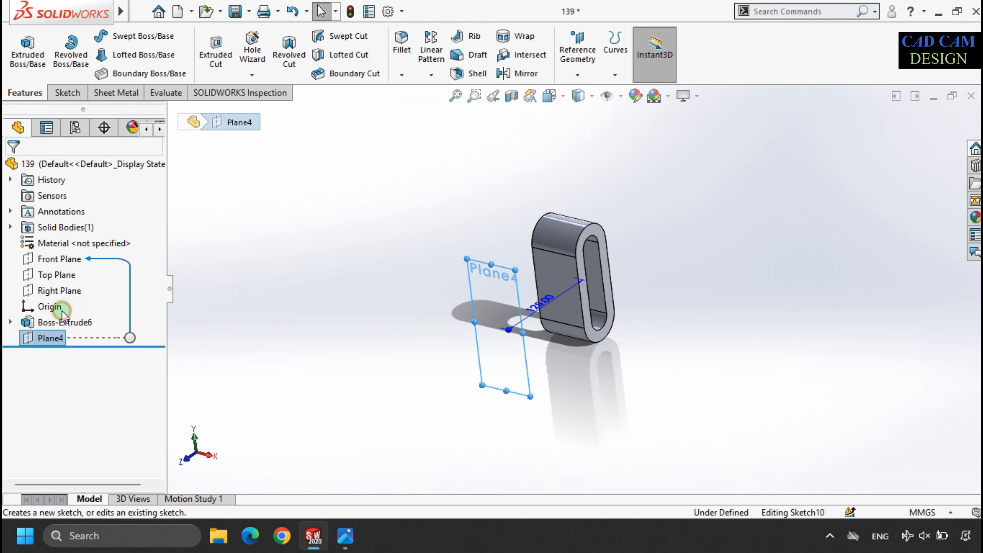
left_click(44, 357)
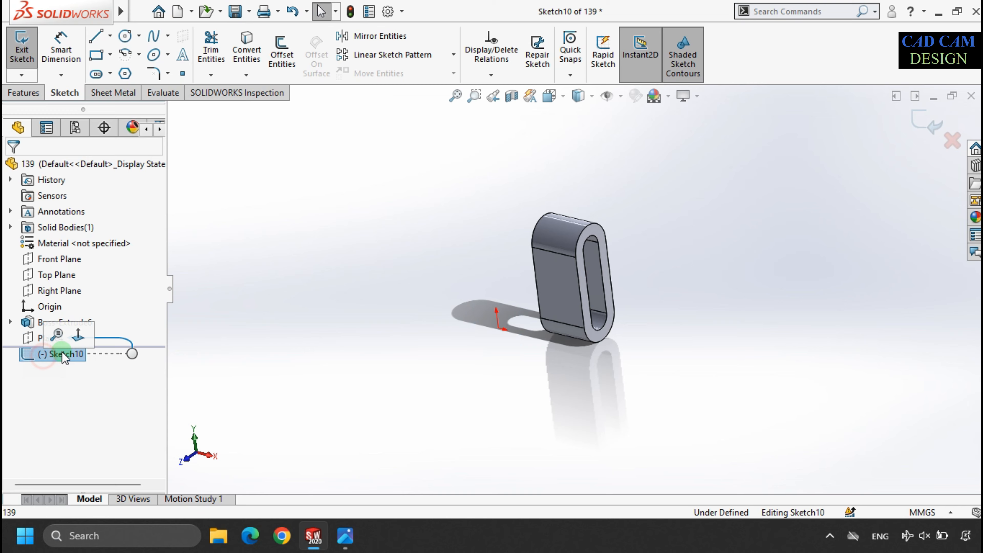
left_click(79, 337)
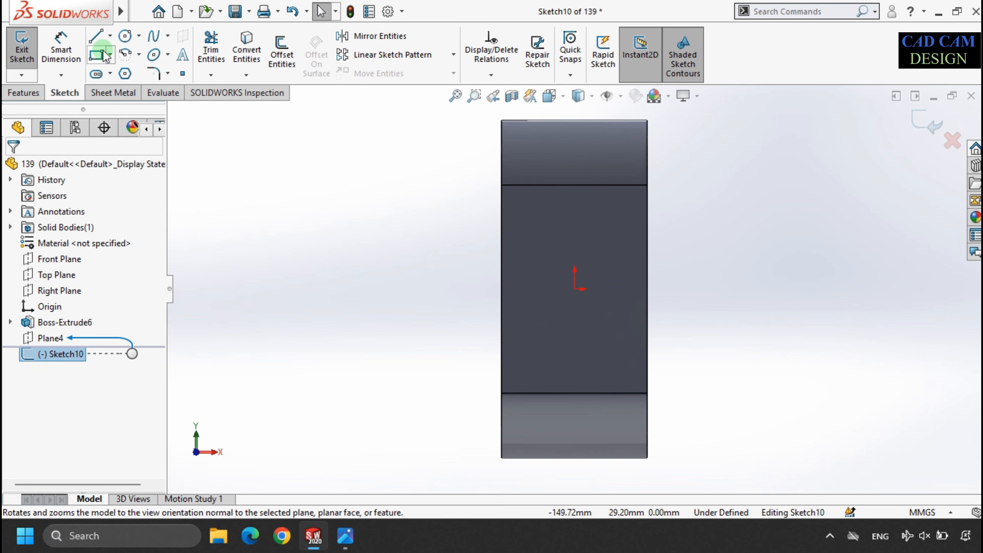
- Sketch a closed hook-shaped line profile from the block's left edge, about 37 mm wide, with a 14 mm web ending at origin height and a 25 mm lip
left_click(96, 35)
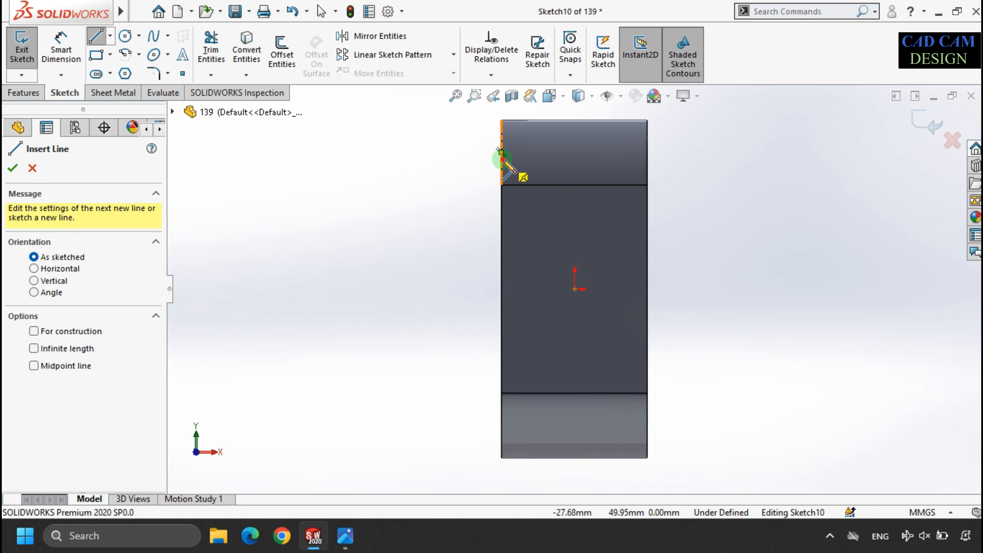
left_click(502, 152)
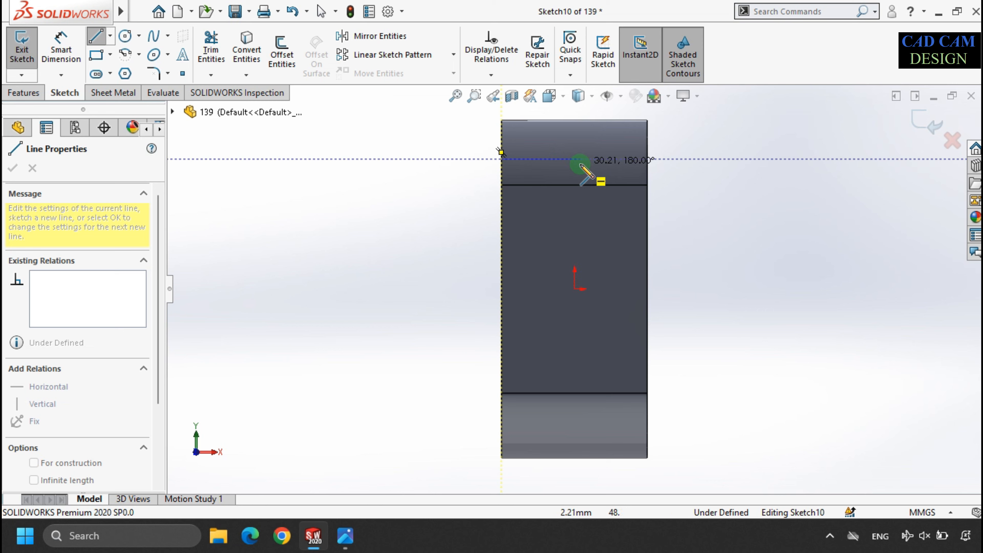
left_click(599, 159)
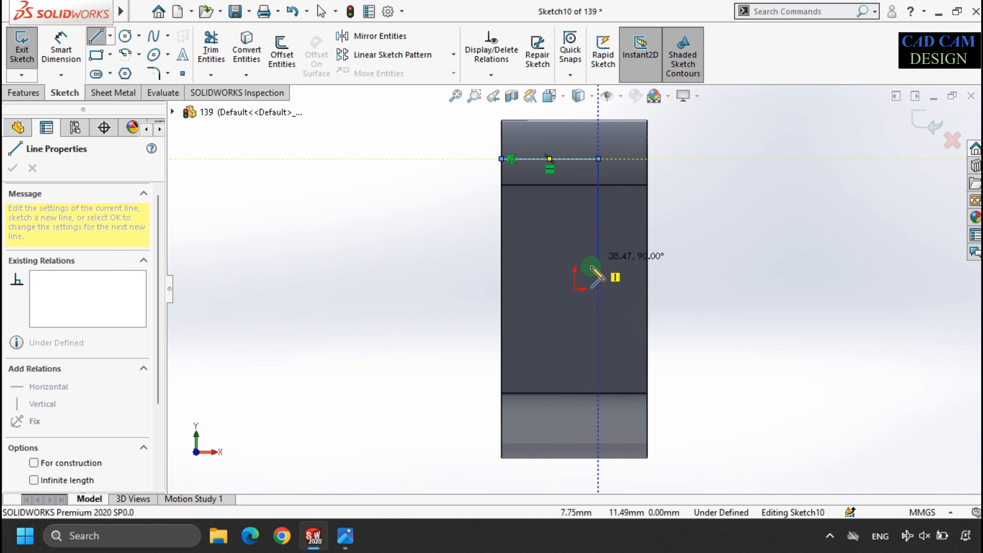
left_click(599, 289)
left_click(562, 289)
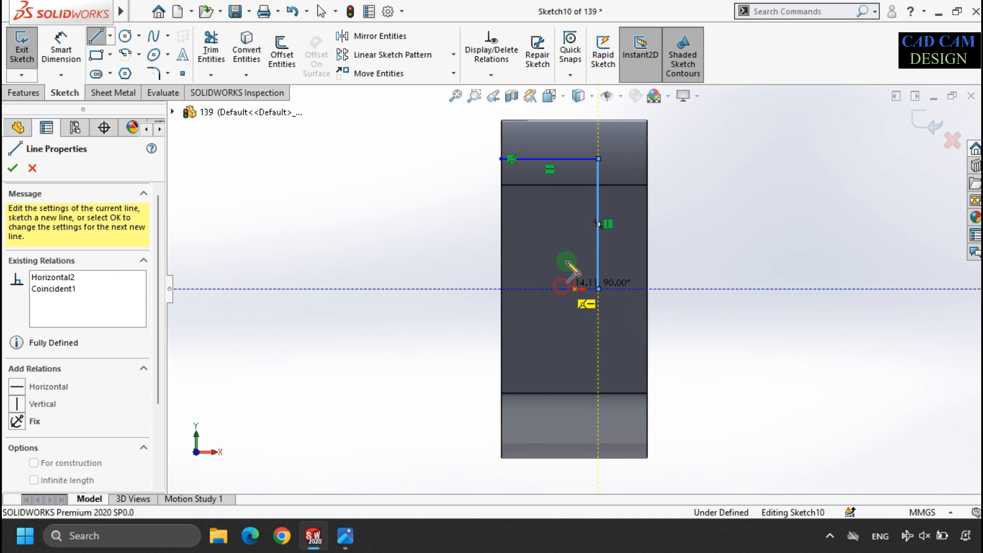
left_click(530, 198)
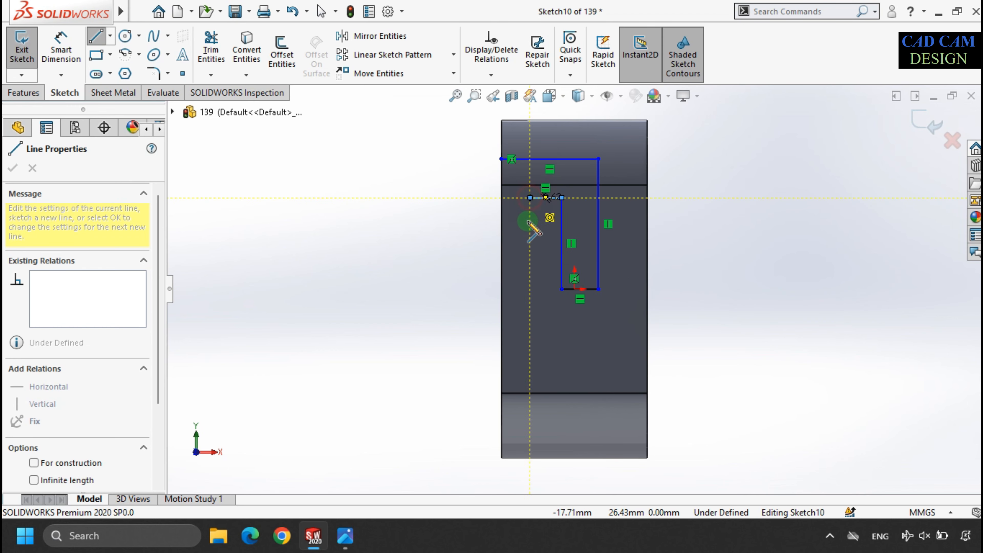
left_click(529, 198)
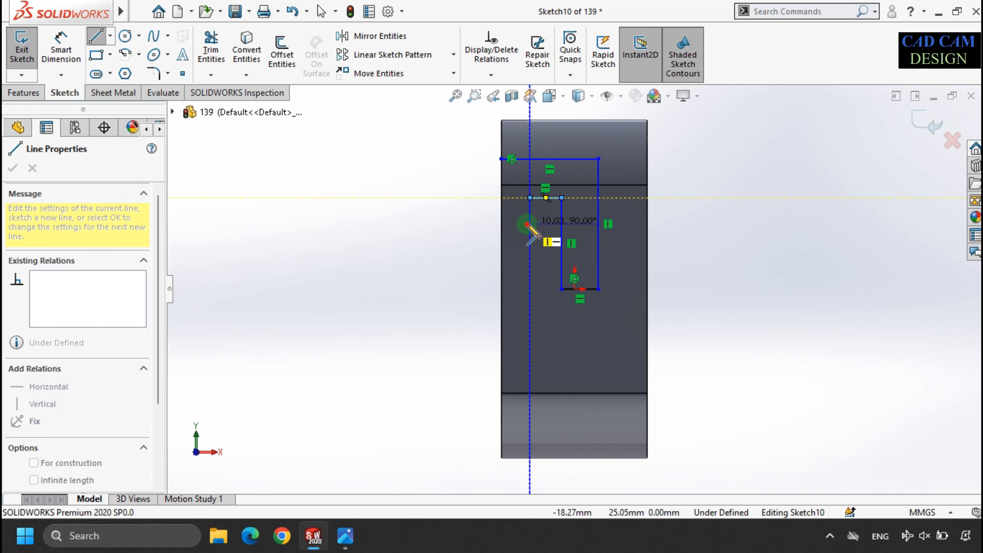
left_click(501, 224)
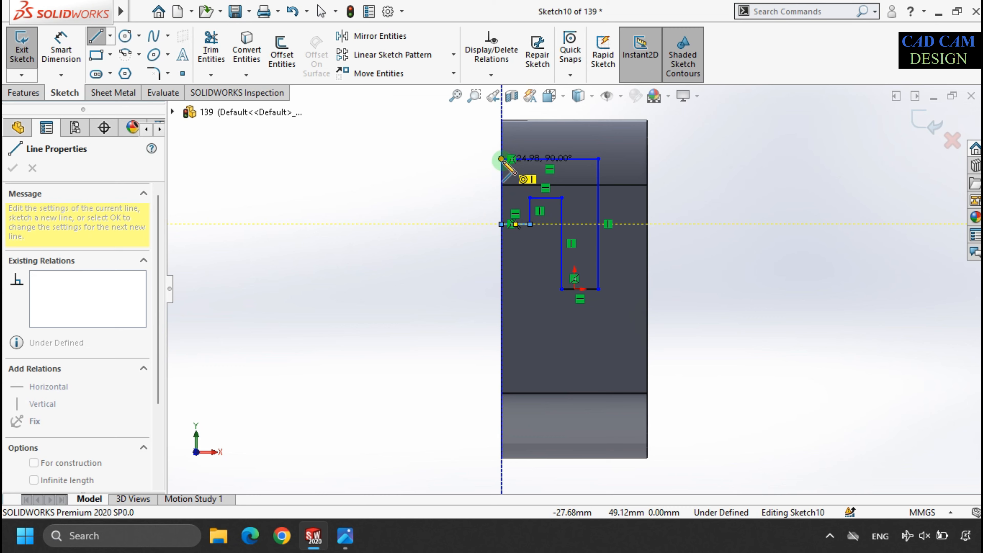
left_click(502, 158)
right_click(440, 158)
left_click(451, 172)
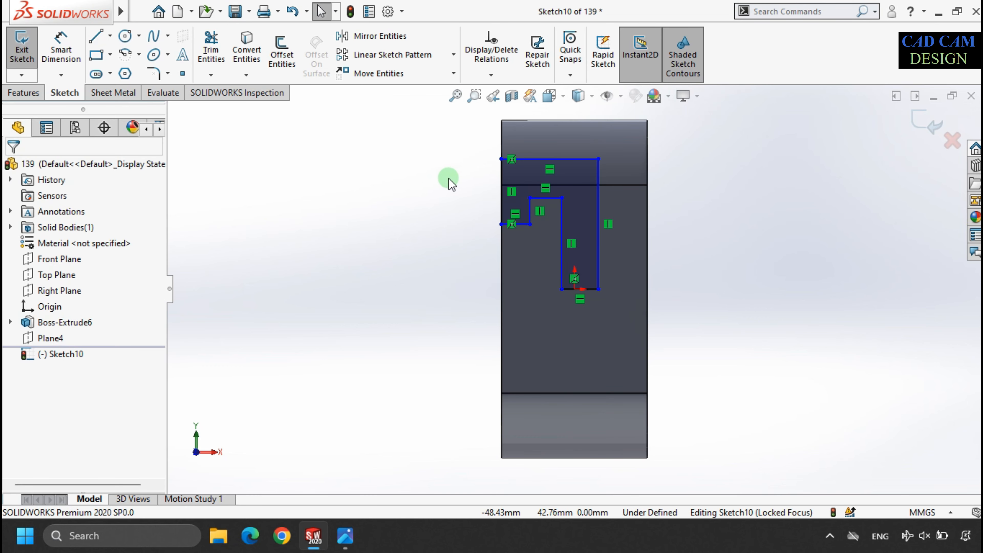
left_click(61, 47)
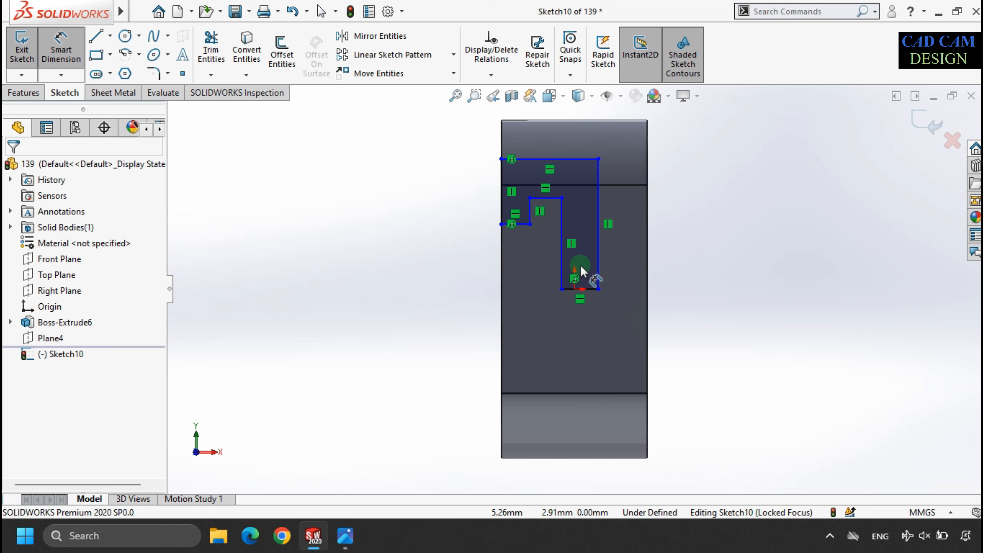
key("Escape")
scroll(582, 291, "down", 3)
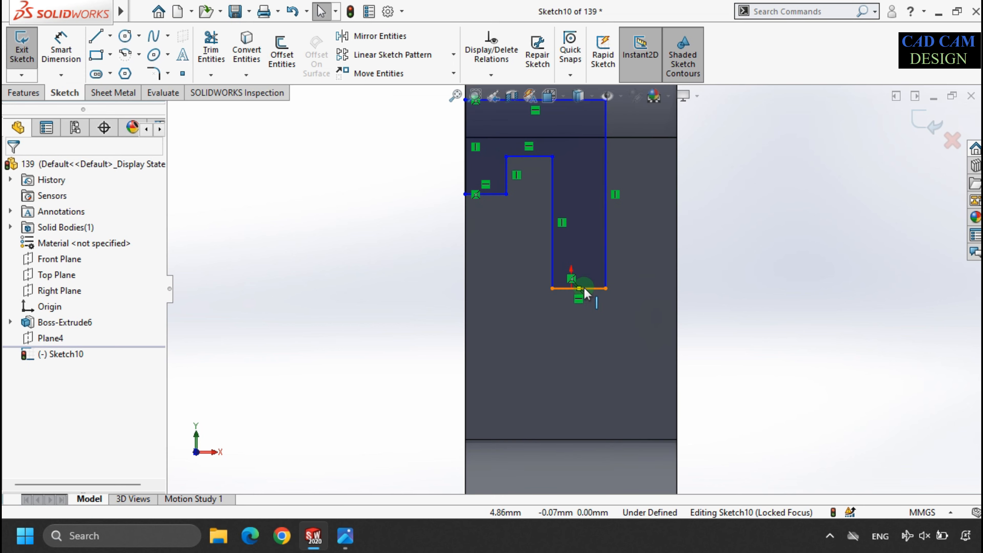
left_click(589, 288)
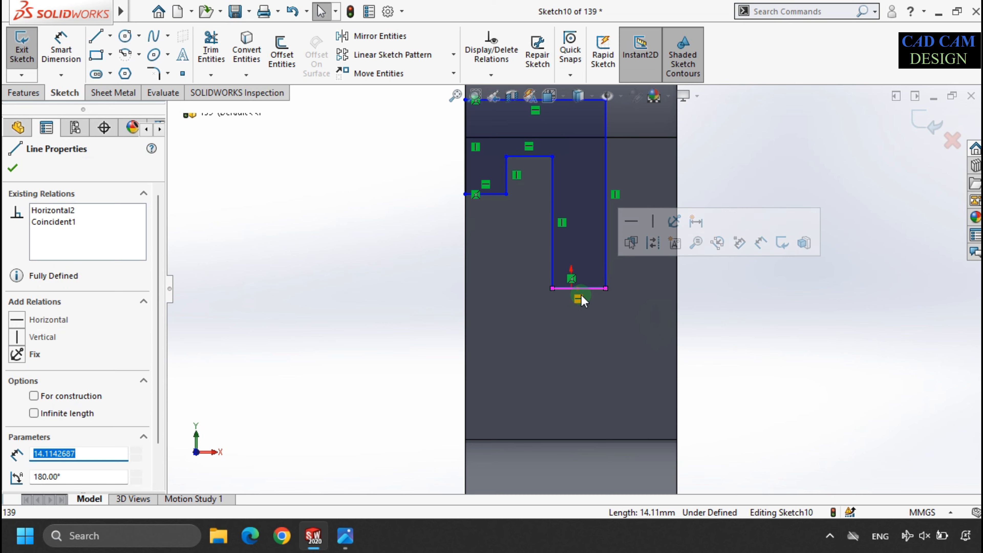
left_click(581, 247)
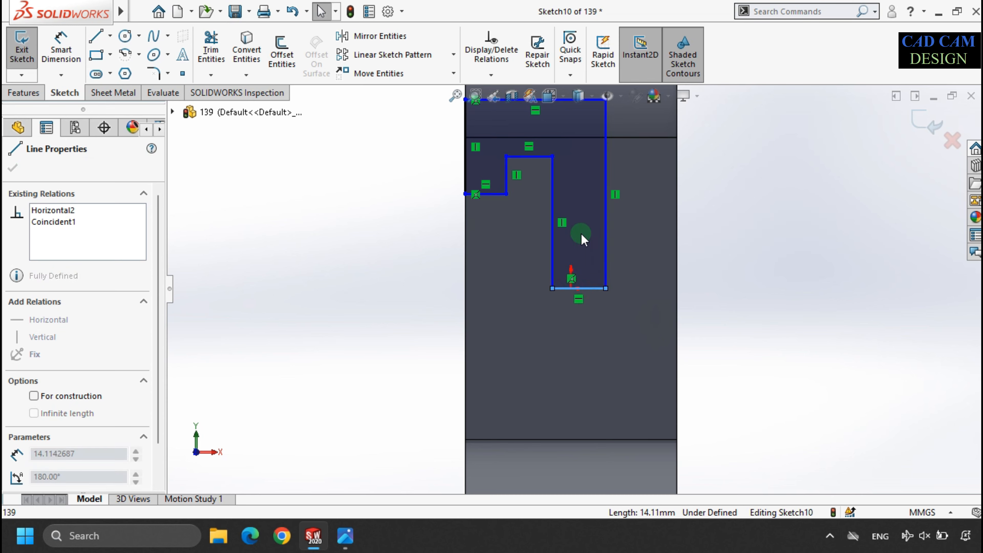
left_click(688, 282)
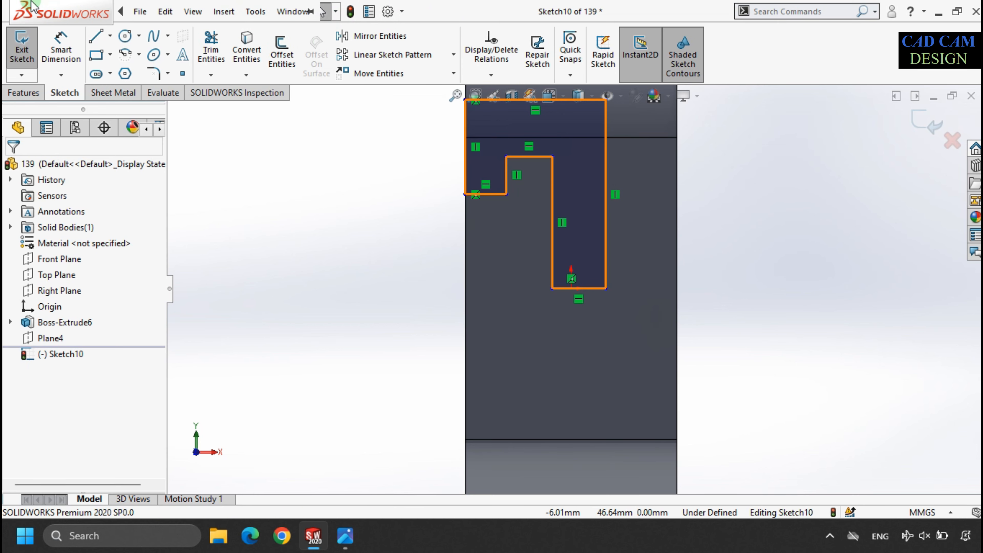
- Check the reference drawing and dimension the profile's top edge as 40 mm wide
left_click(61, 49)
key("f")
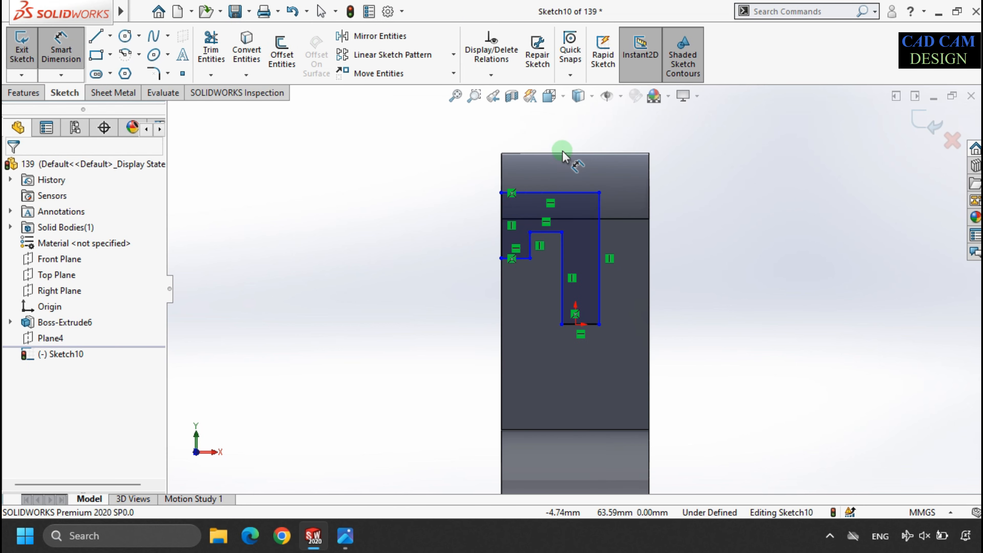
left_click(343, 544)
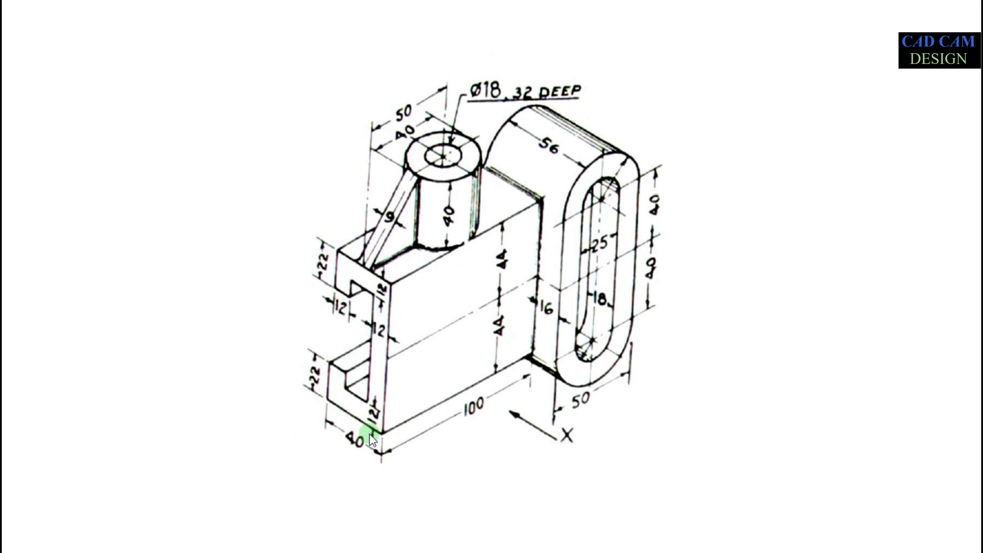
key("alt+Tab")
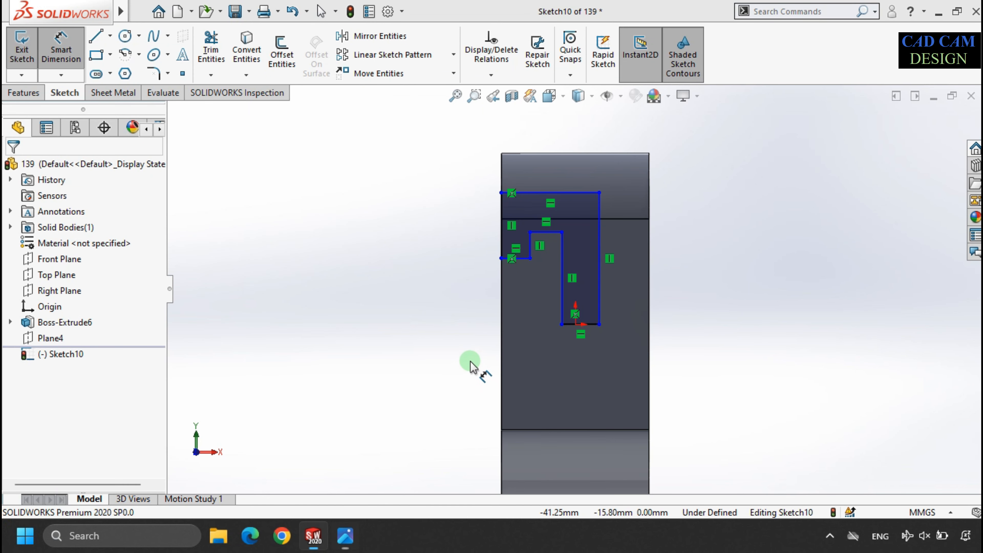
left_click(585, 193)
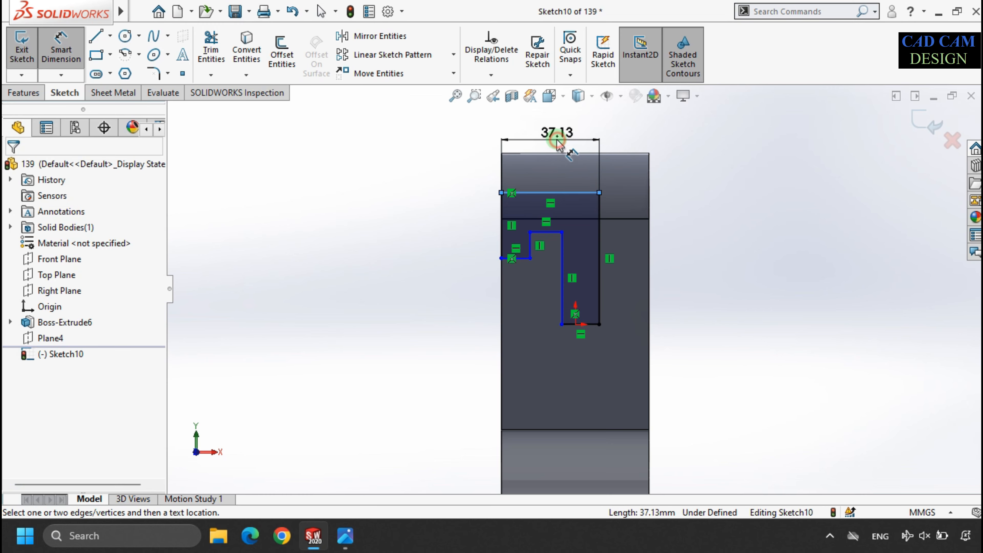
left_click(560, 145)
type("40")
key("Return")
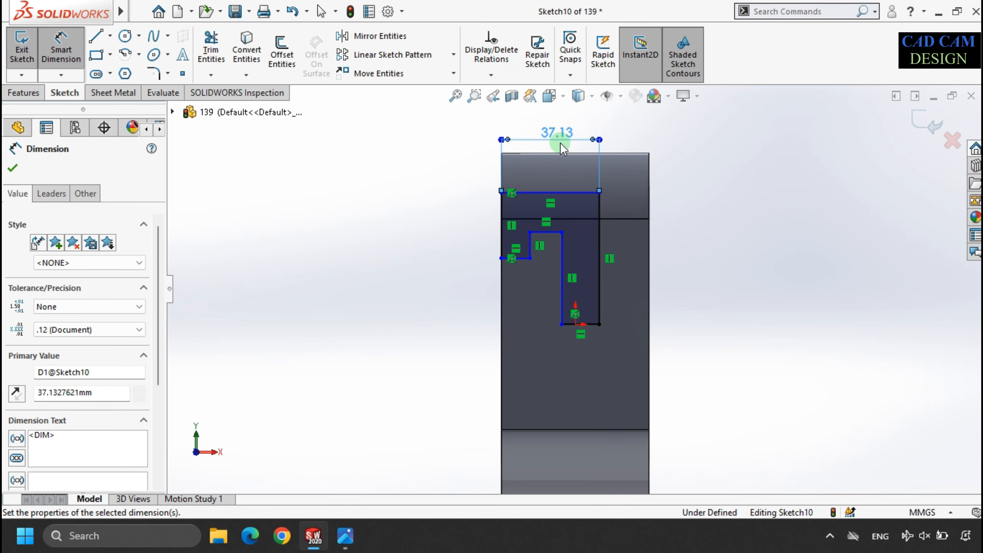
- Dimension the height from the profile's top edge to the web's lower endpoint as 44 mm
left_click(560, 192)
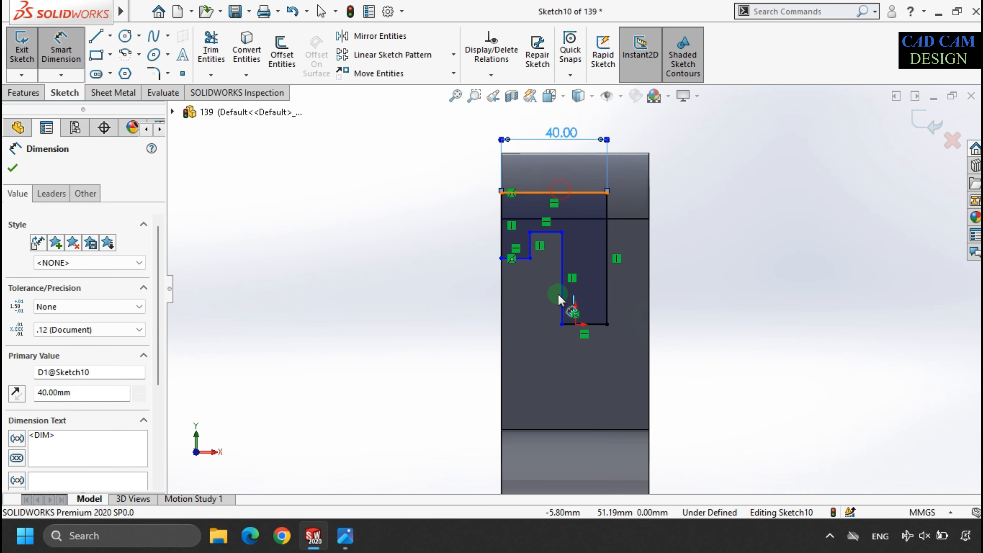
left_click(561, 324)
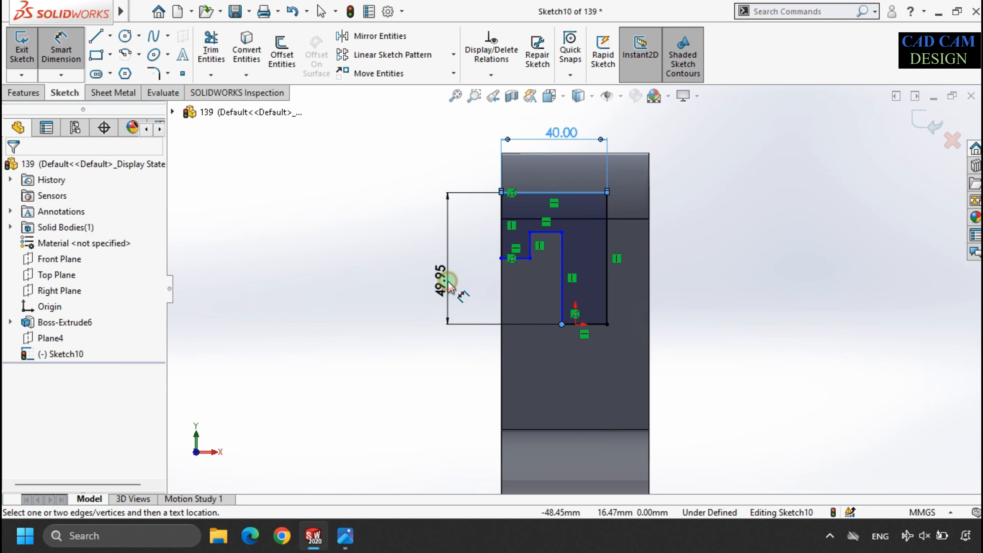
left_click(449, 287)
type("44")
key("Return")
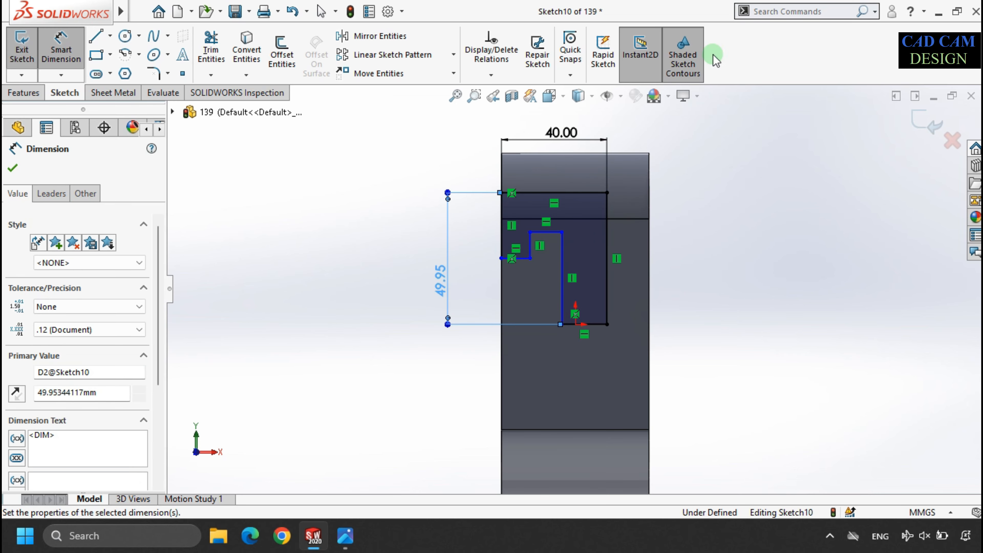
- Dimension the distance from the top edge to the lip's lower edge as 22 mm
scroll(525, 268, "down", 2)
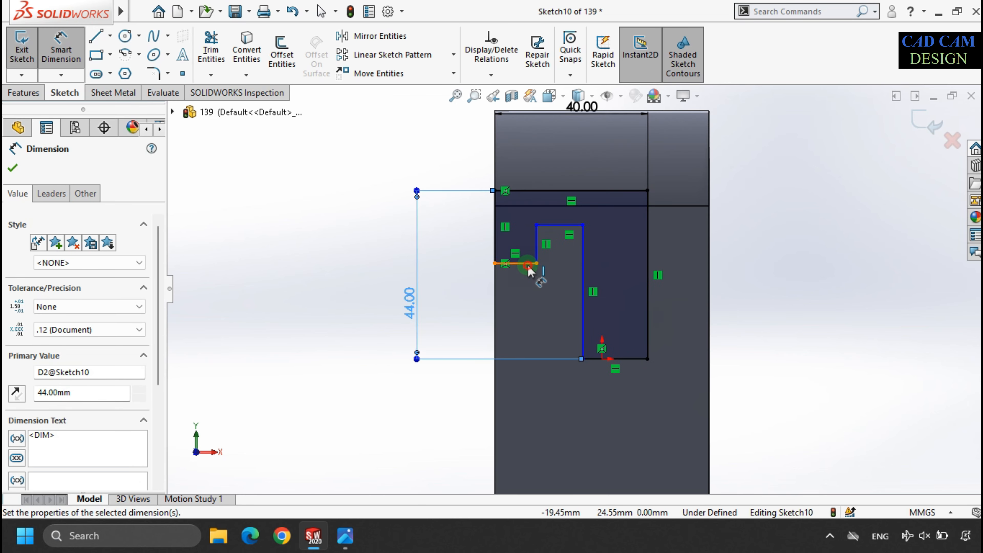
left_click(528, 266)
left_click(542, 192)
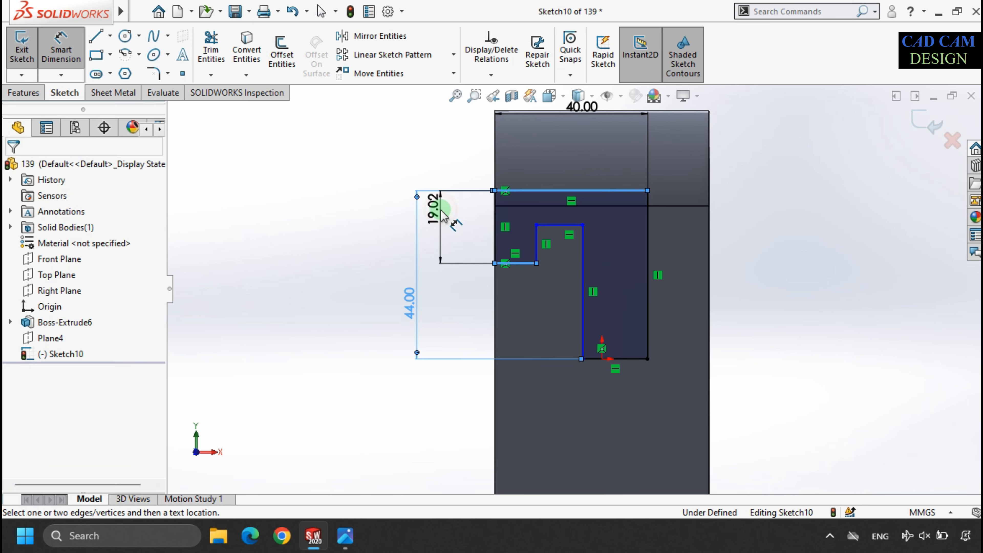
left_click(441, 210)
type("22")
key("Return")
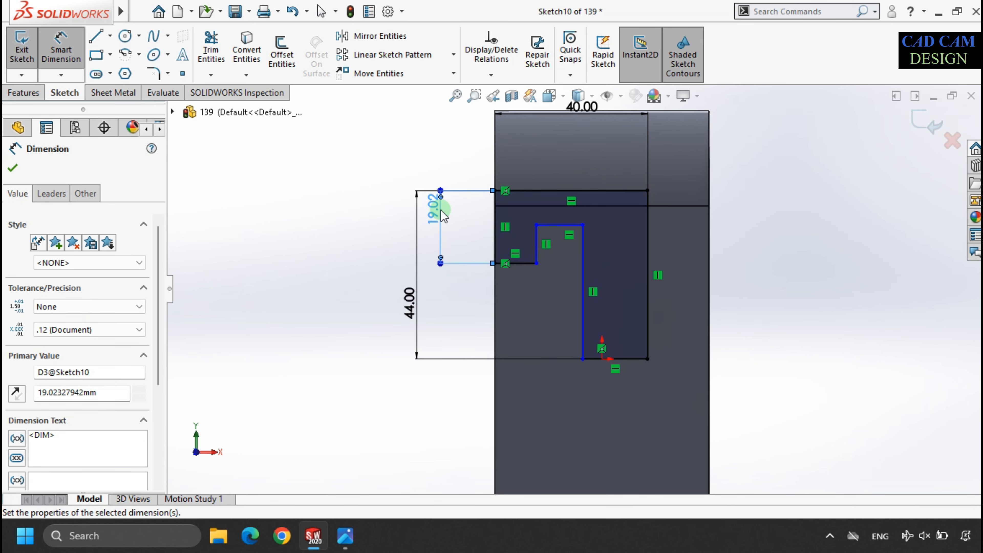
- Dimension the top flange thickness, between the inner horizontal line and the top edge, as 12 mm
left_click(559, 236)
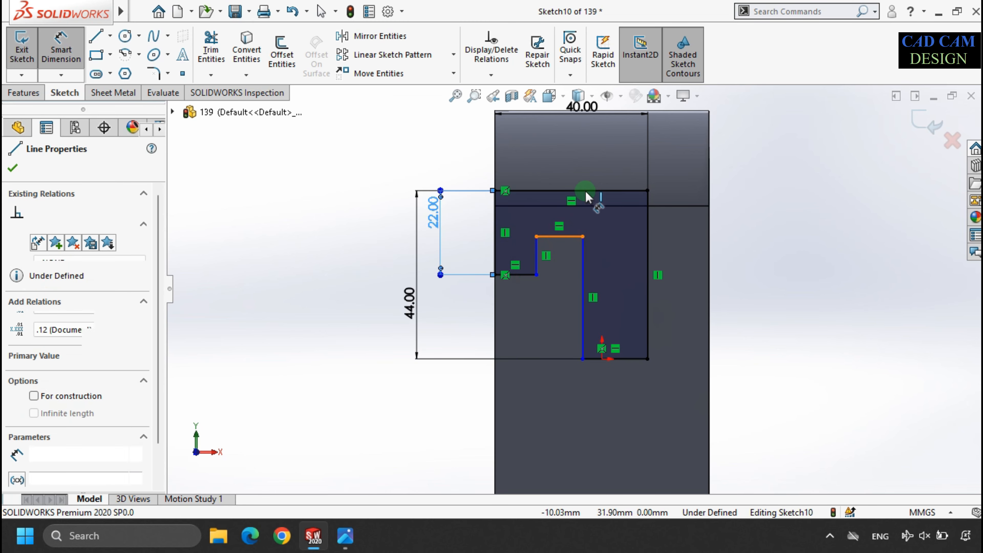
left_click(592, 192)
left_click(478, 224)
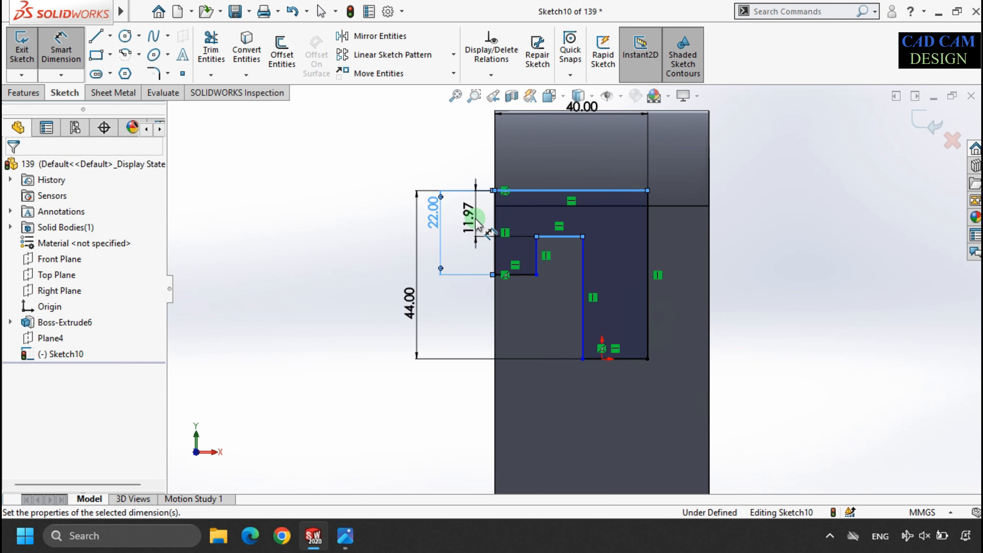
type("12")
key("Return")
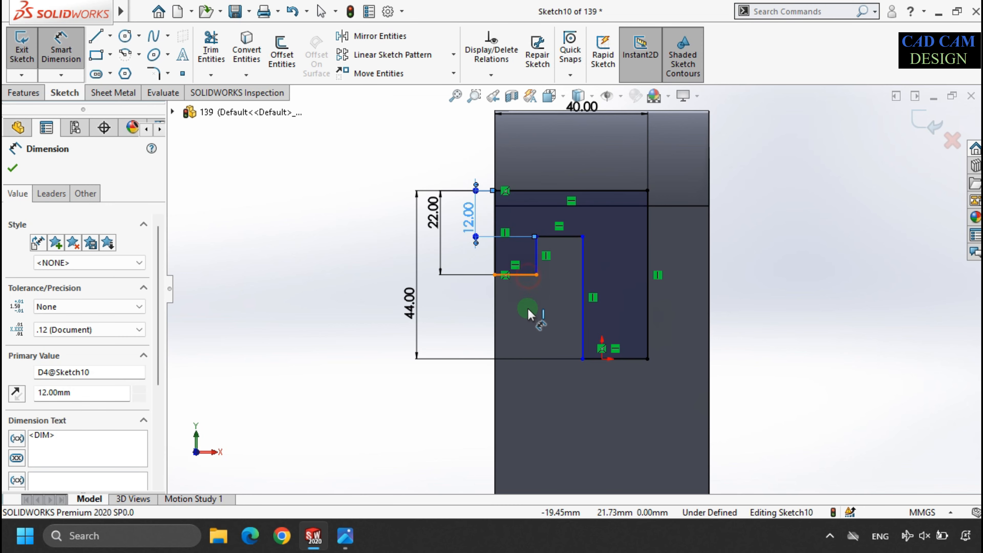
- Dimension the lip's width and the vertical web's thickness as 12 mm each
left_click(527, 275)
left_click(473, 322)
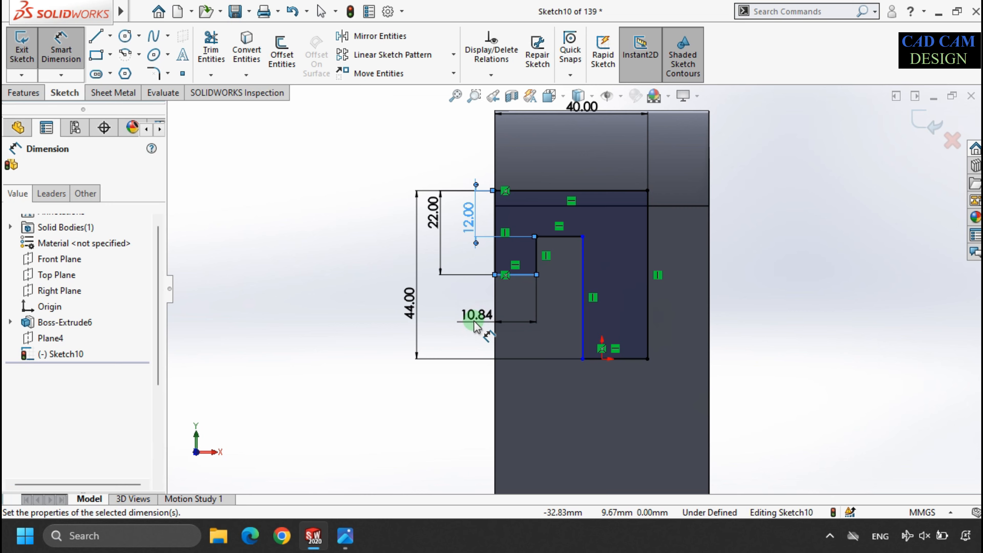
key("Return")
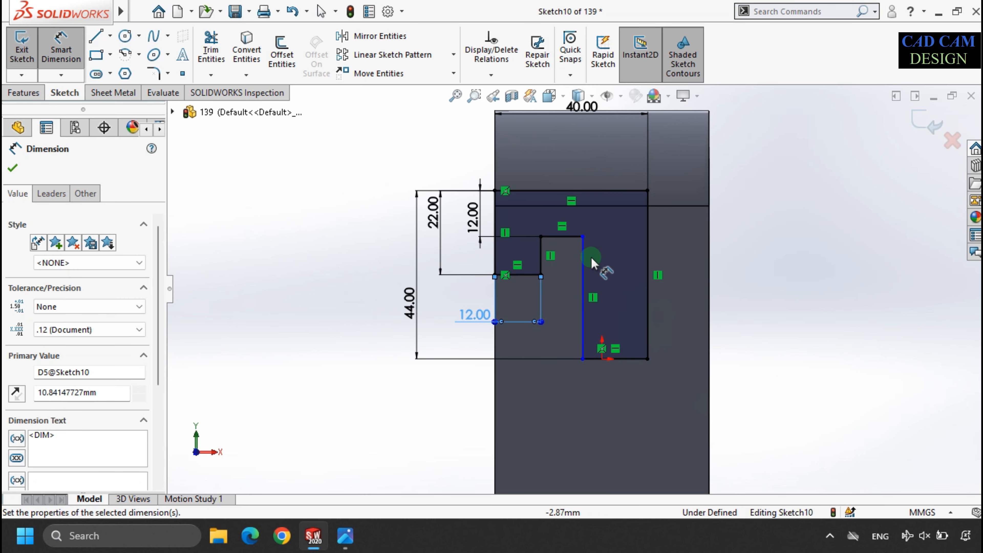
left_click(584, 264)
left_click(648, 240)
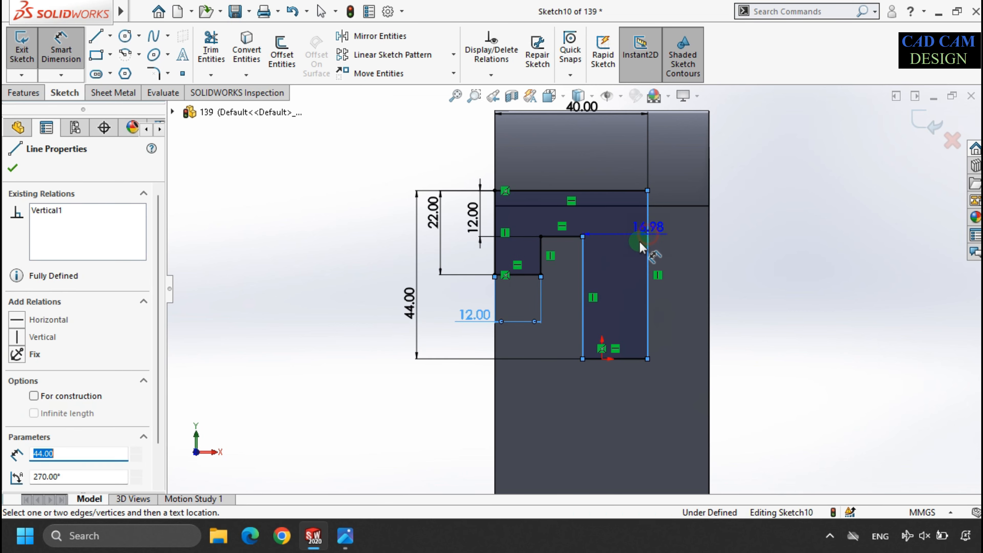
left_click(620, 269)
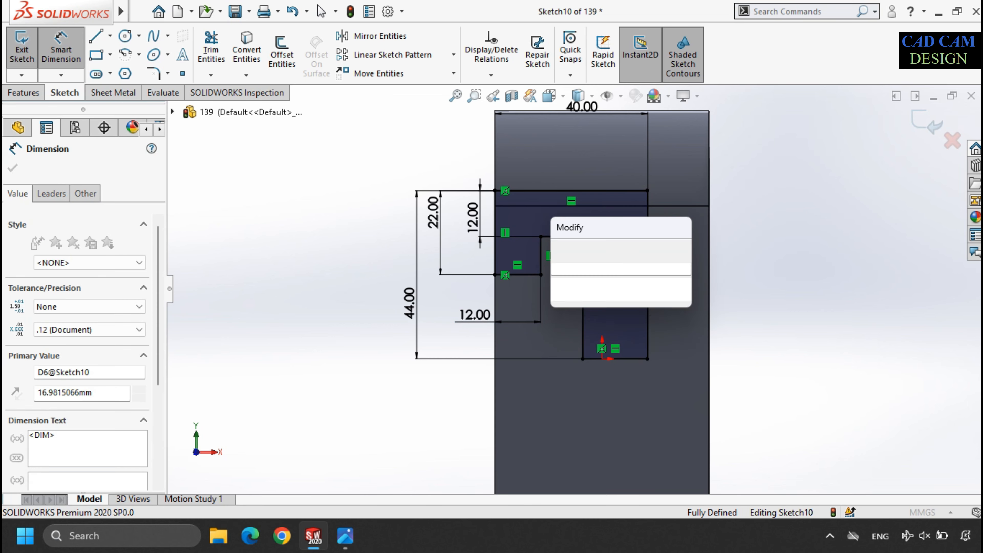
type("12")
key("Return")
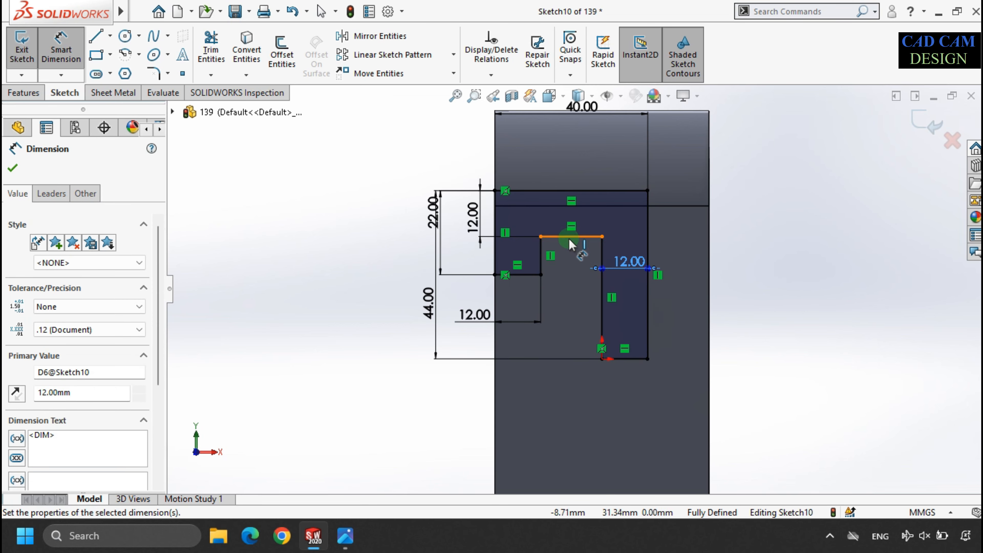
- Move the 44 mm height dimension farther from the profile and compare the sketch with the reference drawing
left_click_drag(428, 308, 376, 283)
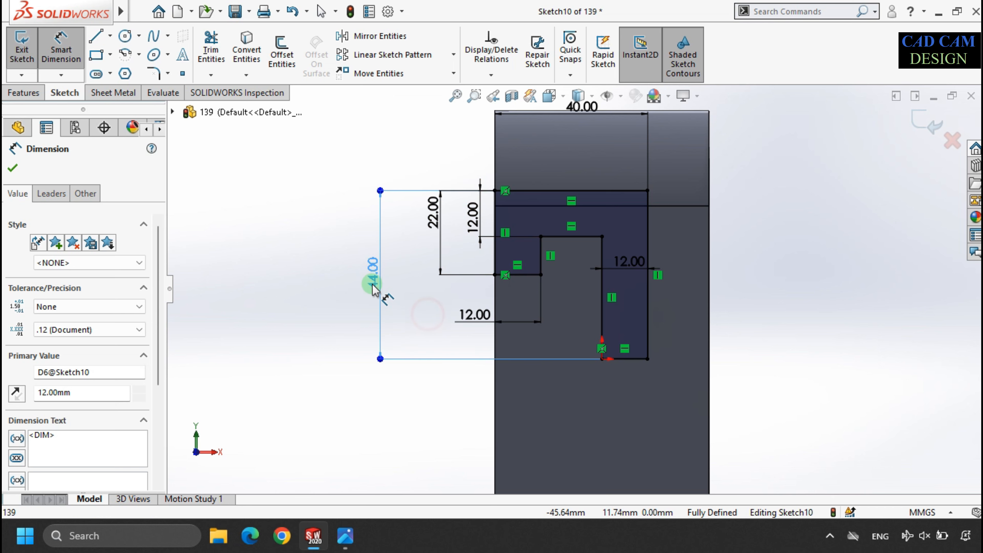
left_click(321, 320)
left_click(345, 536)
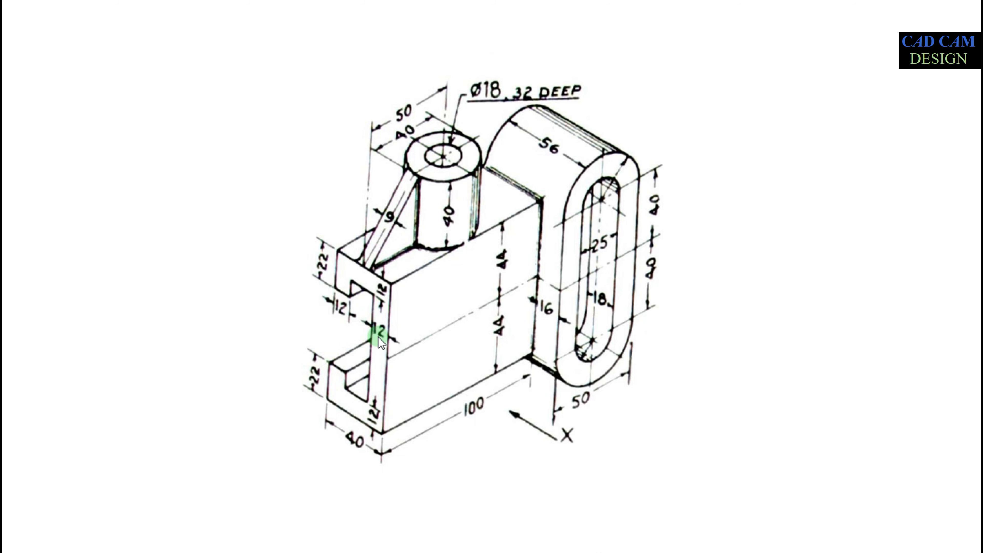
key("alt+Tab")
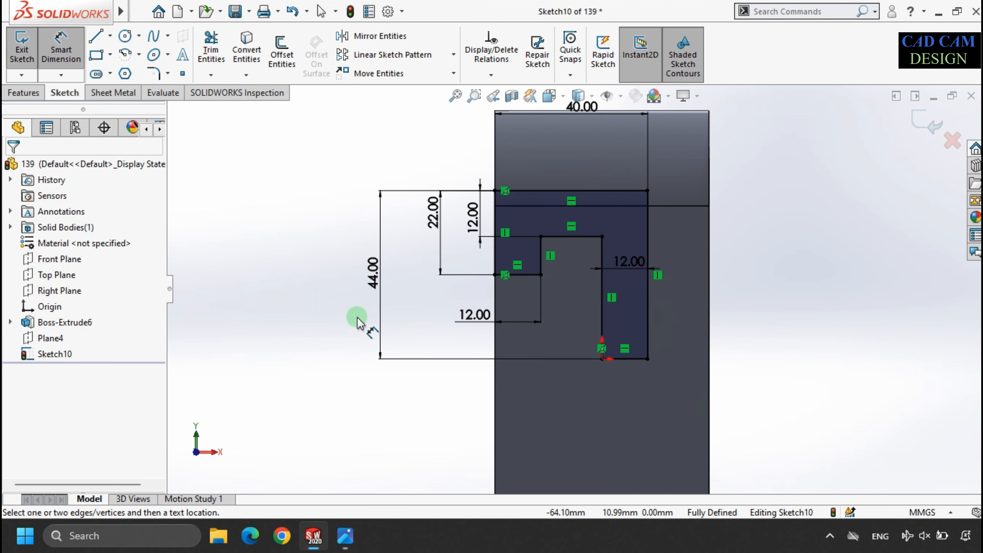
left_click(581, 235)
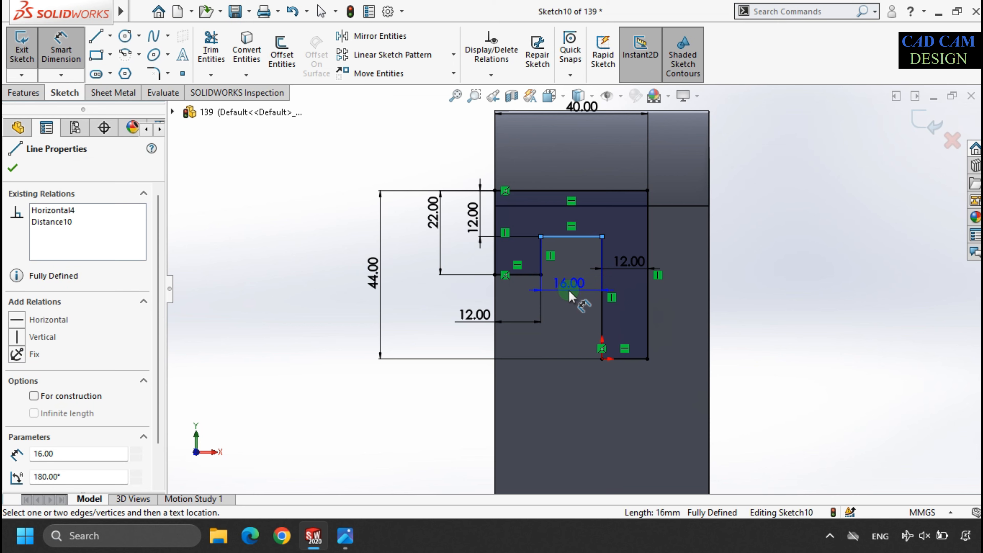
key("Escape")
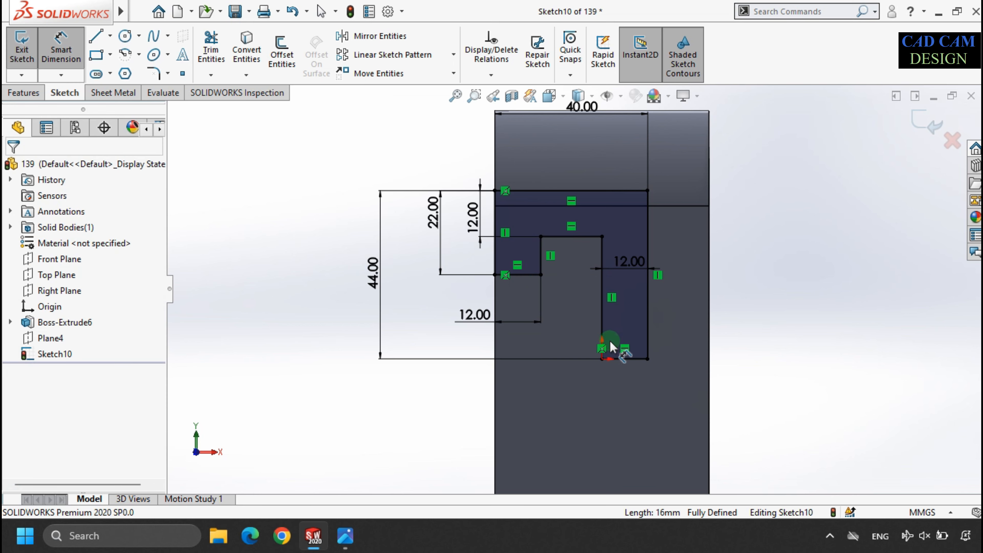
key("Escape")
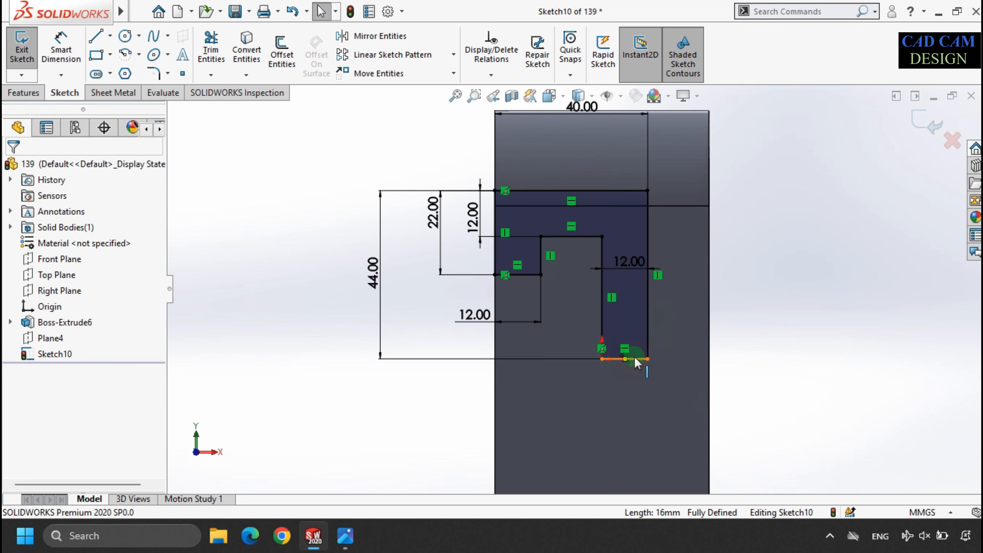
- Delete the short line closing the web's lower end and mirror the remaining profile lines about the Top Plane, keeping the originals
left_click(635, 360)
key("Delete")
mouse_move(461, 162)
left_mouse_down()
mouse_move(590, 271)
mouse_move(680, 384)
left_mouse_up()
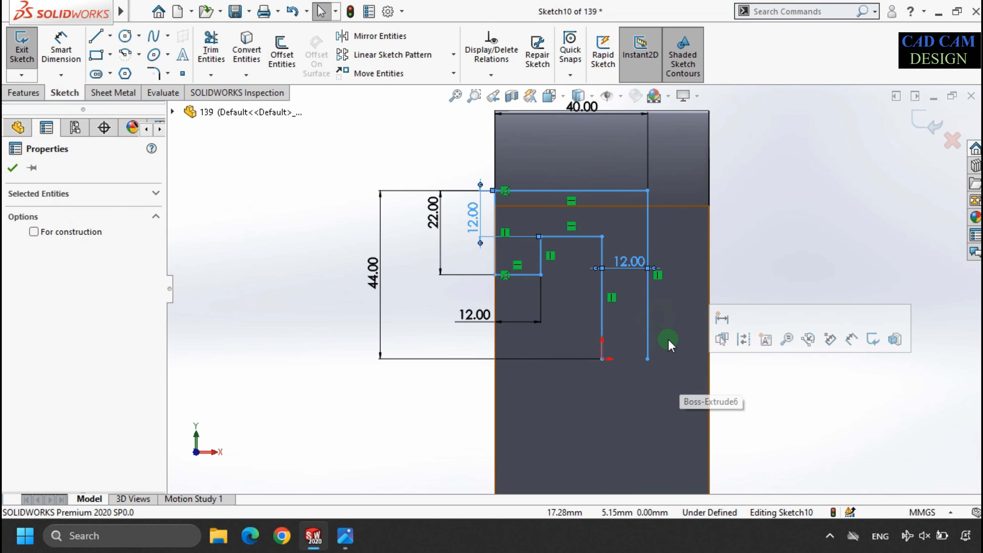
left_click(367, 36)
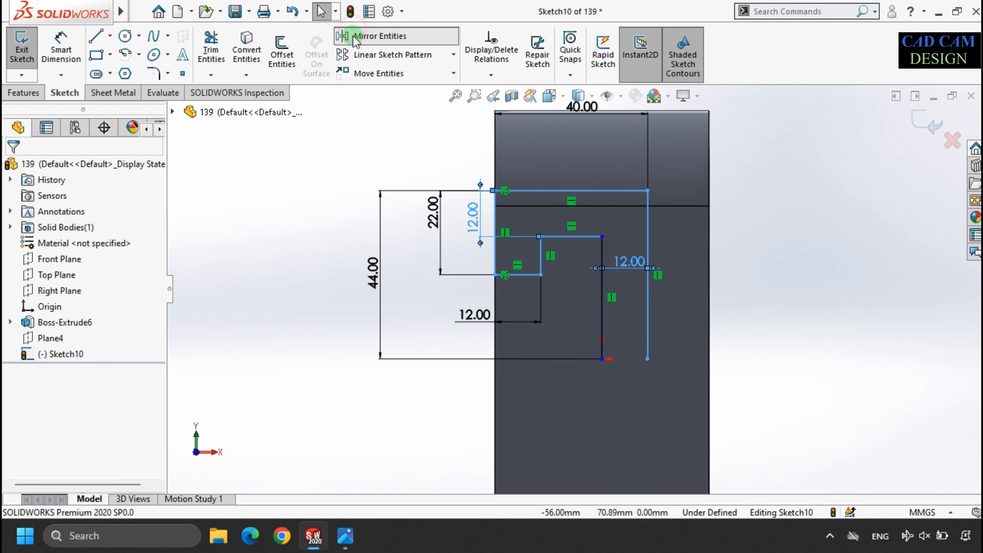
left_click(84, 411)
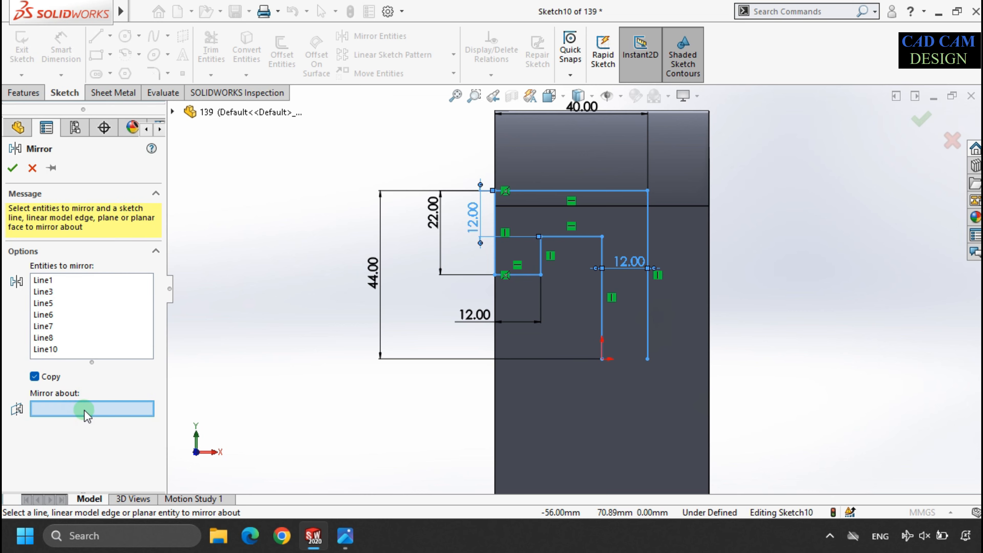
left_click(174, 112)
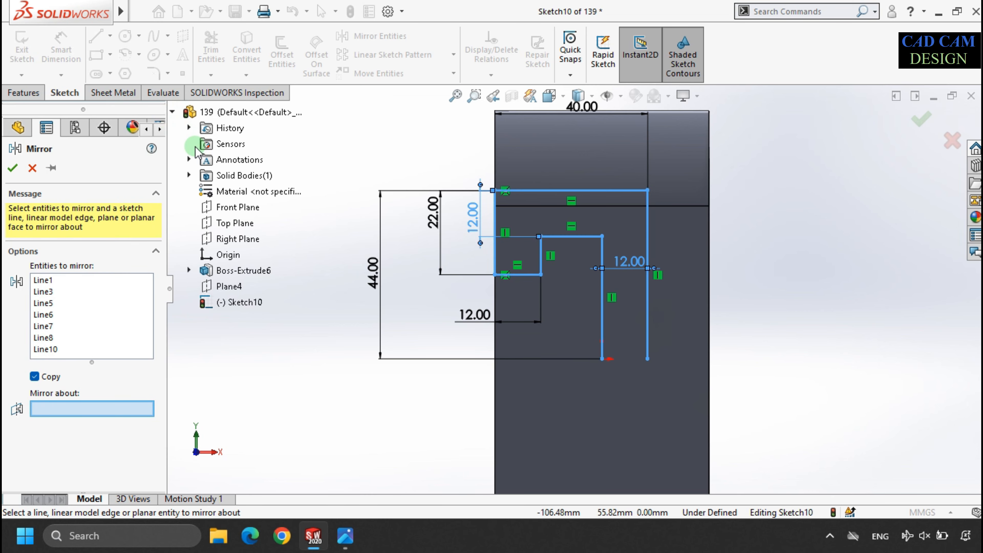
left_click(236, 224)
left_click(14, 167)
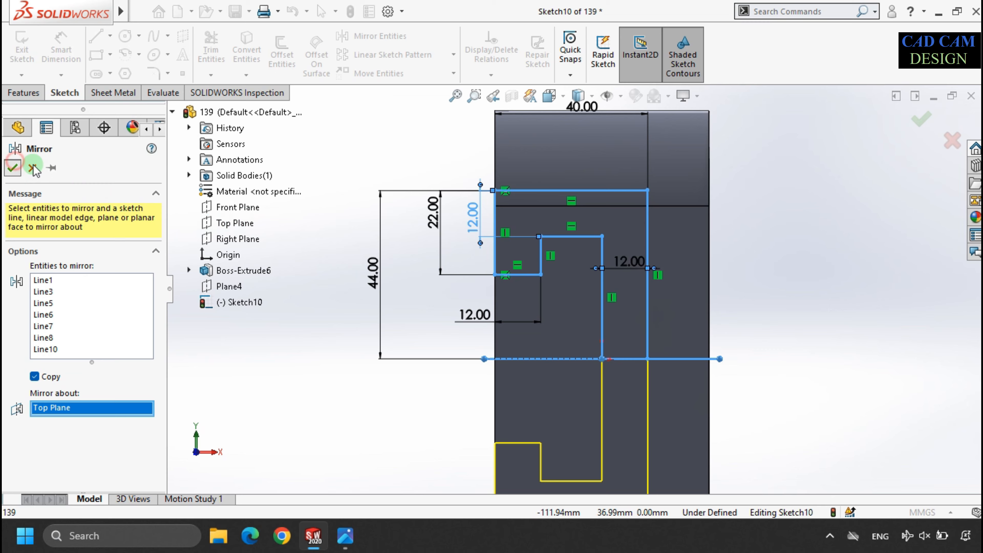
- Exit the sketch and extrude the channel profile in the reversed direction up to the slotted block, using Up To Next with merged result
scroll(654, 292, "up", 3)
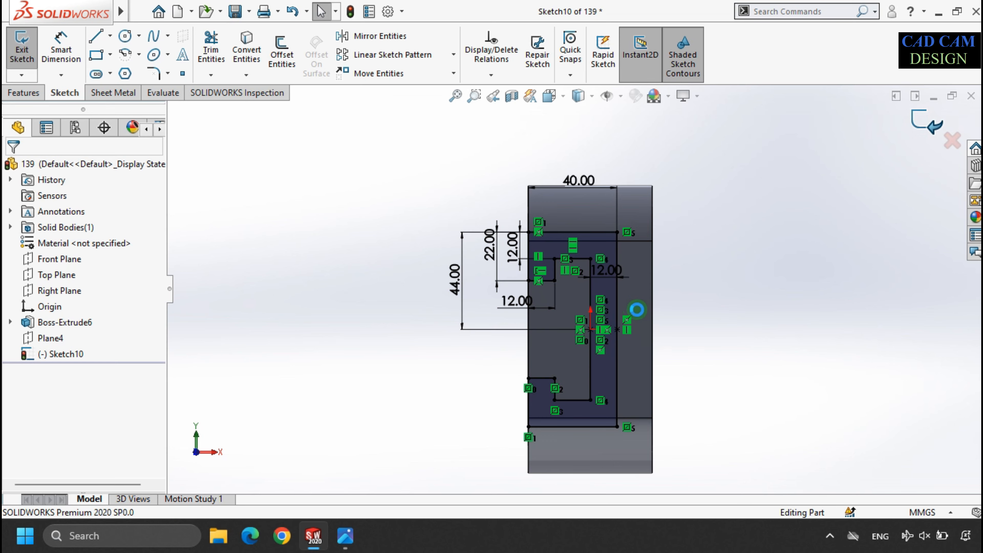
middle_click_drag(688, 342, 621, 344)
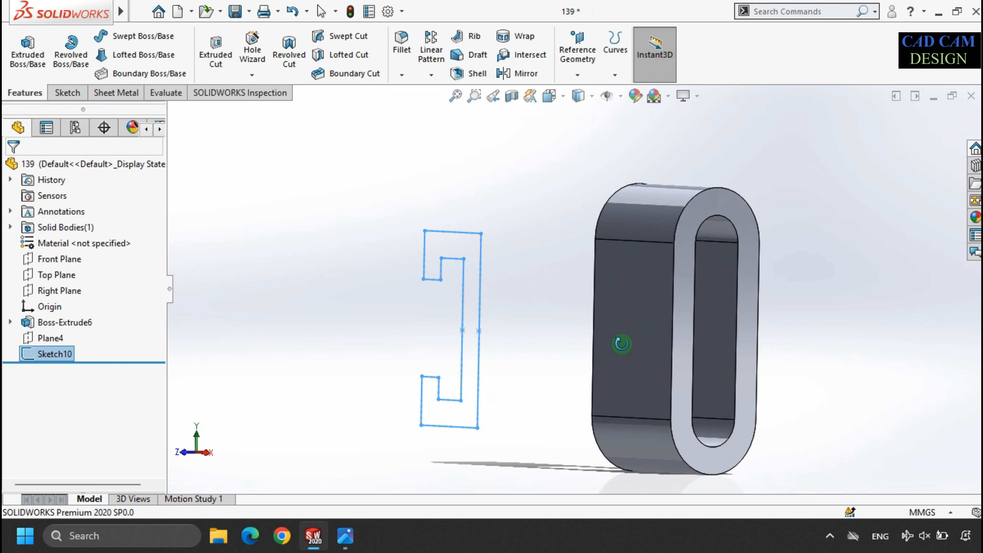
left_click(27, 53)
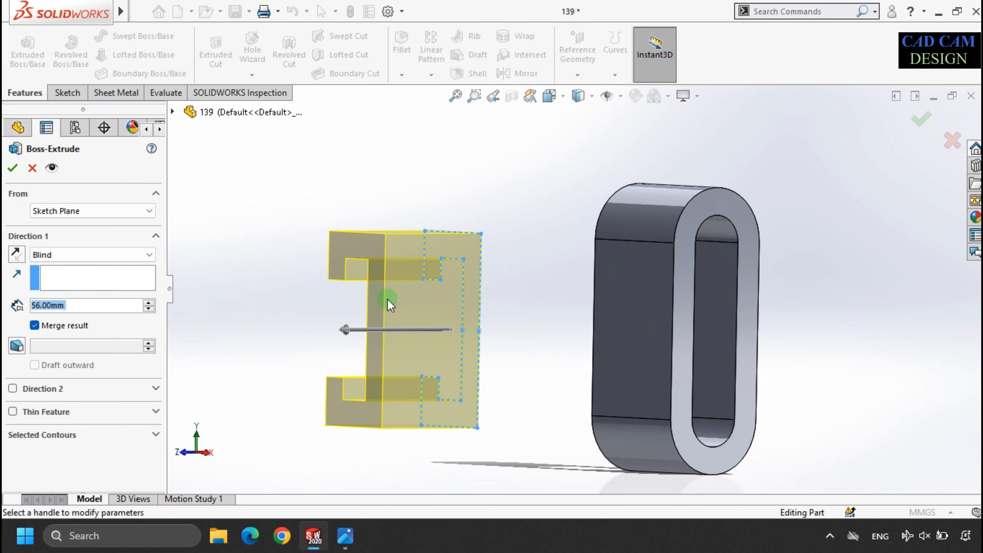
left_click(15, 256)
left_click(45, 254)
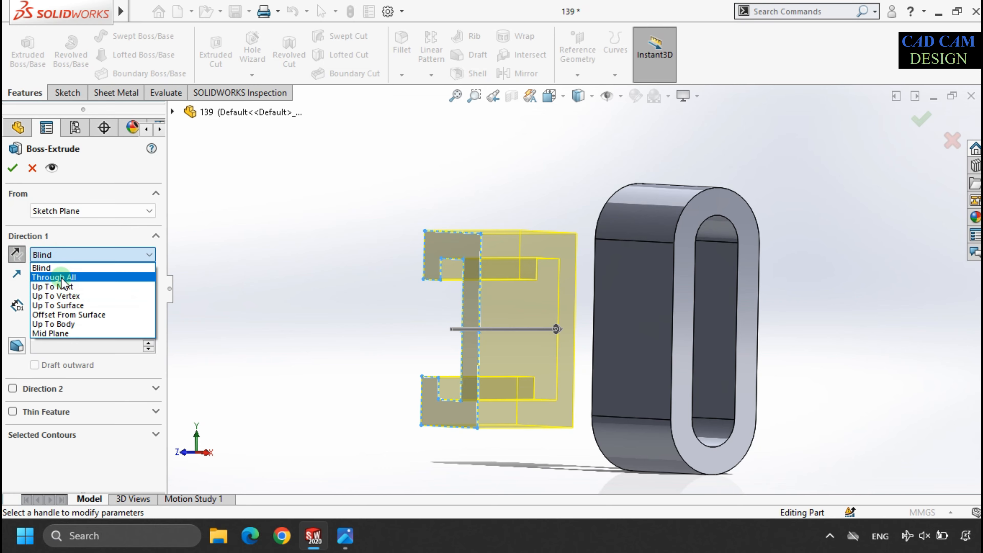
left_click(70, 287)
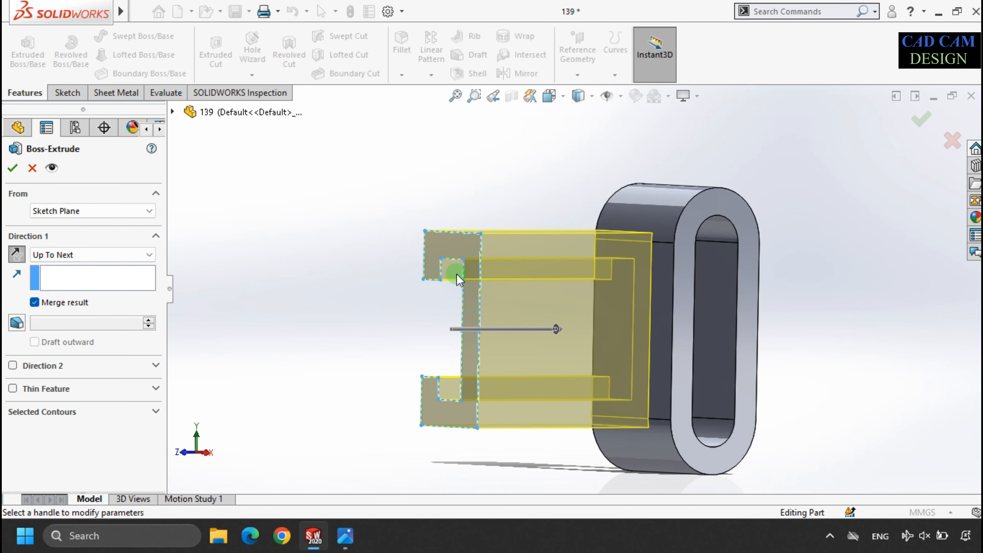
scroll(727, 267, "down", 10)
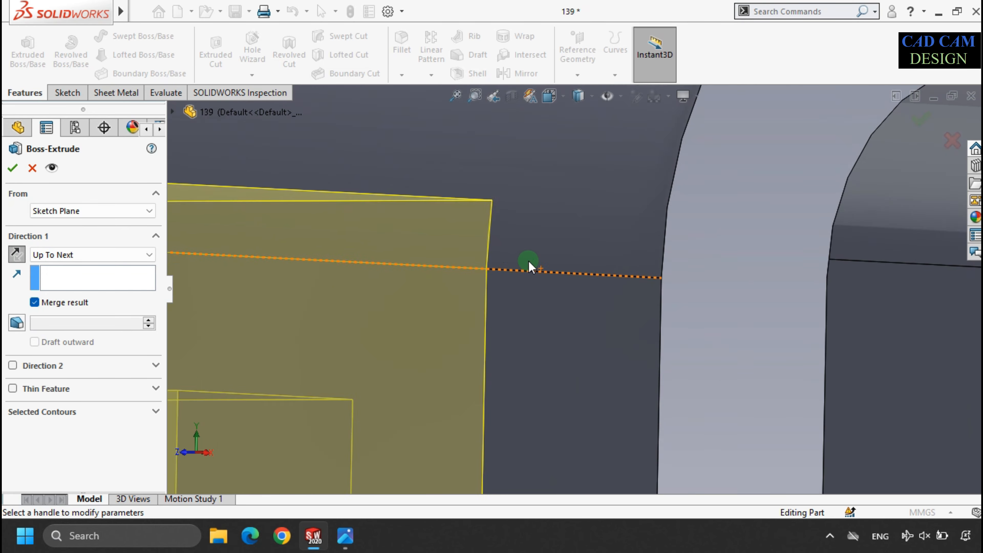
middle_click_drag(511, 246, 304, 237)
left_click(14, 168)
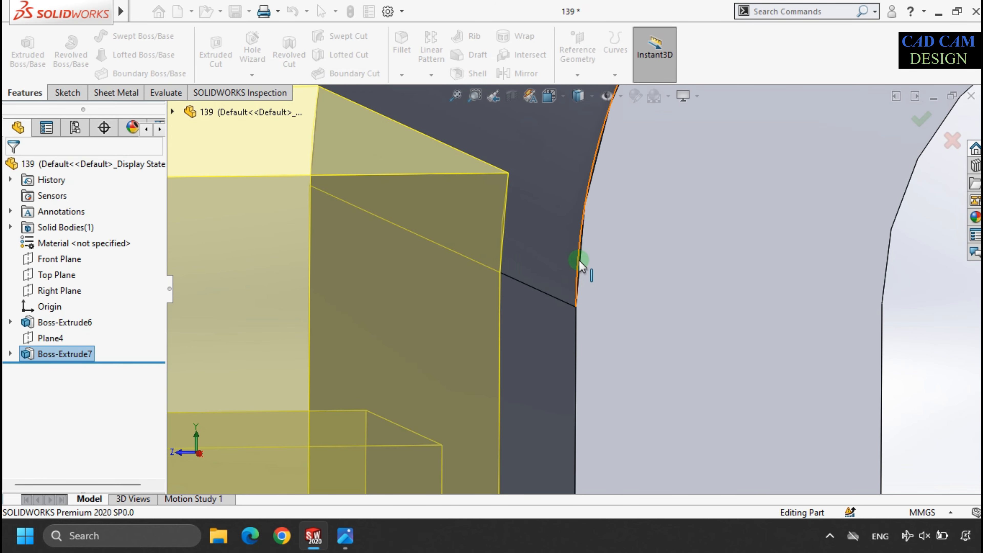
- Inspect the joined channel arm from an angled view and switch to the reference drawing for comparison
scroll(577, 259, "up", 5)
scroll(580, 237, "up", 5)
left_click(536, 224)
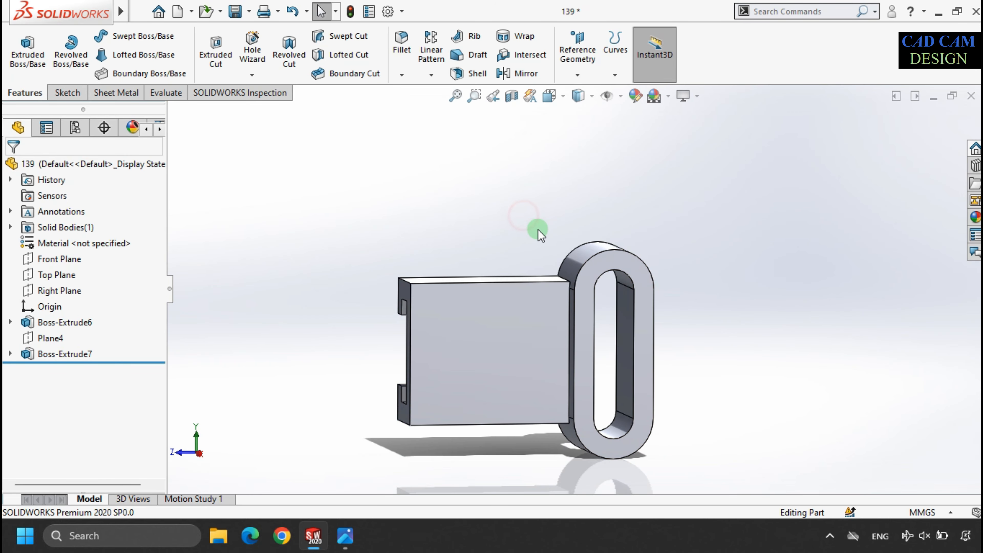
middle_click_drag(533, 226, 568, 251)
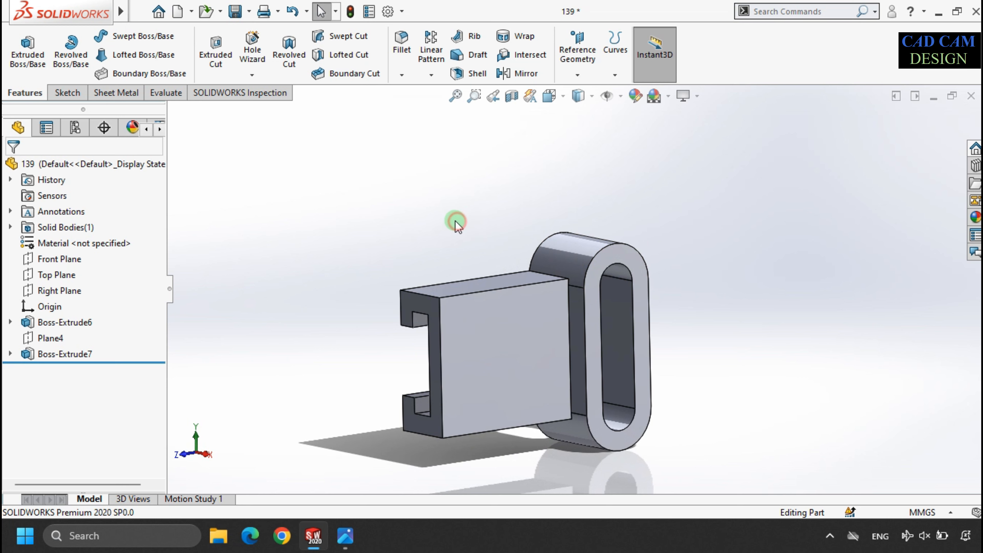
left_click(330, 527)
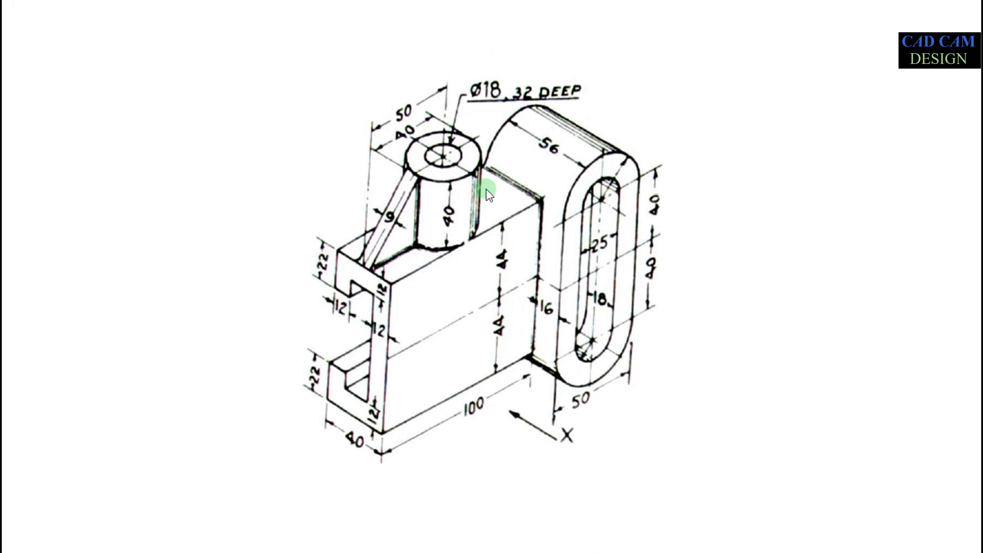